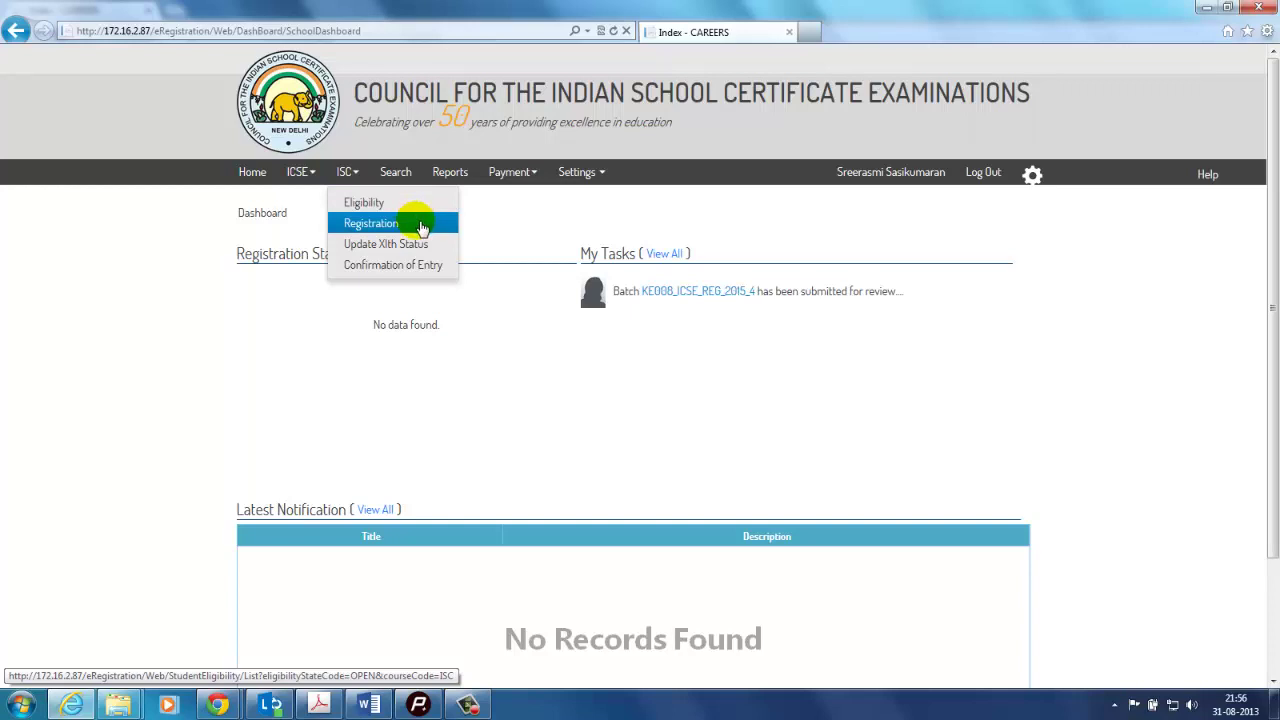
- Open ISC registration and review the candidate lists for current-year own school, other schools, prior years and repeating Class XI
click(421, 228)
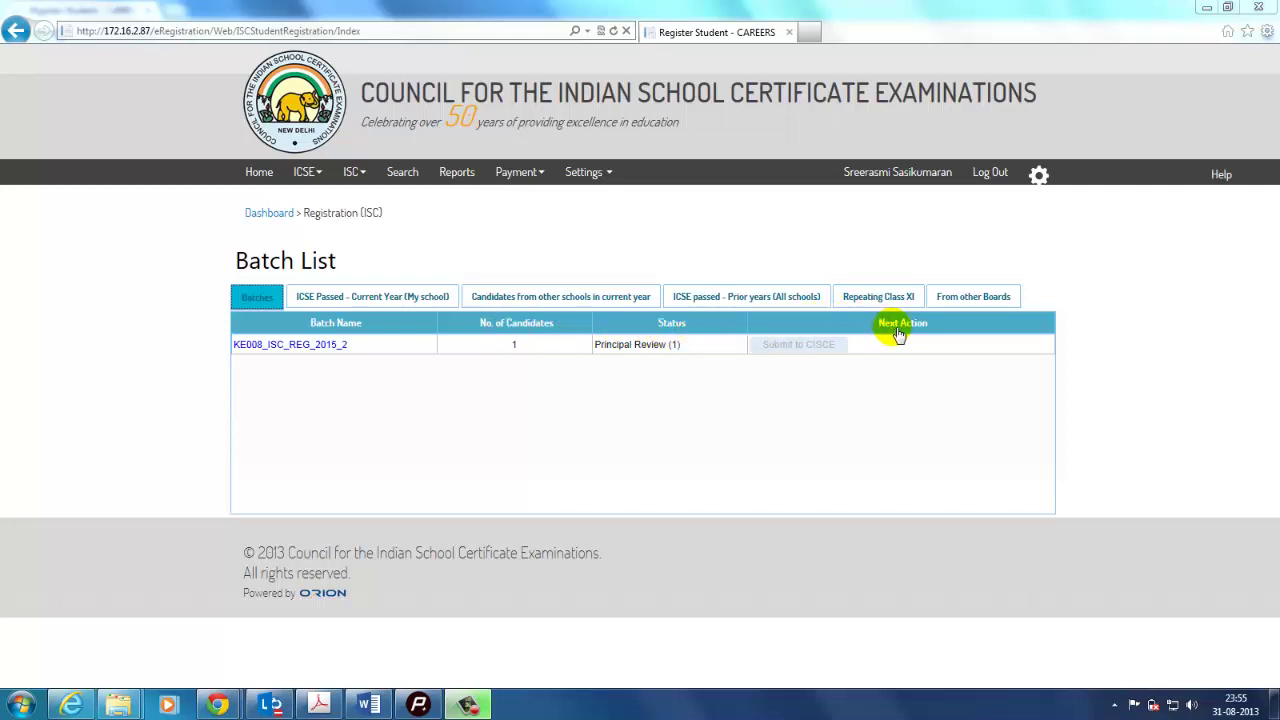
click(413, 300)
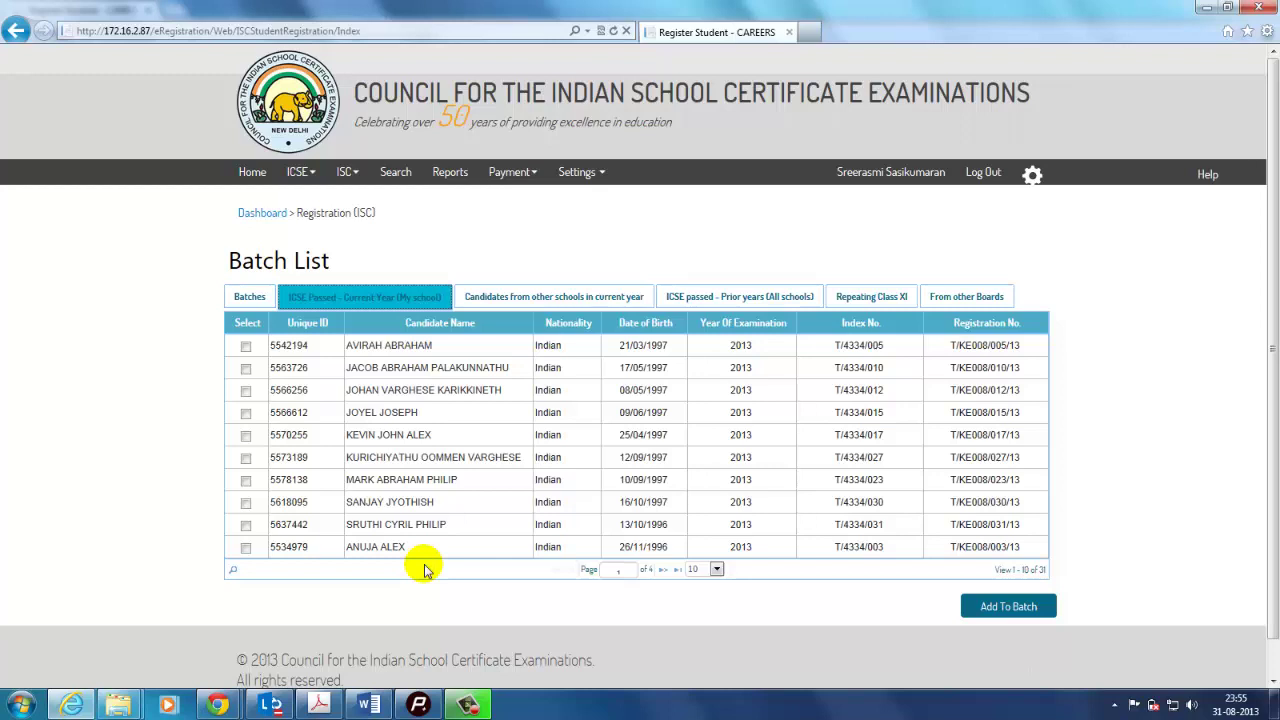
click(521, 312)
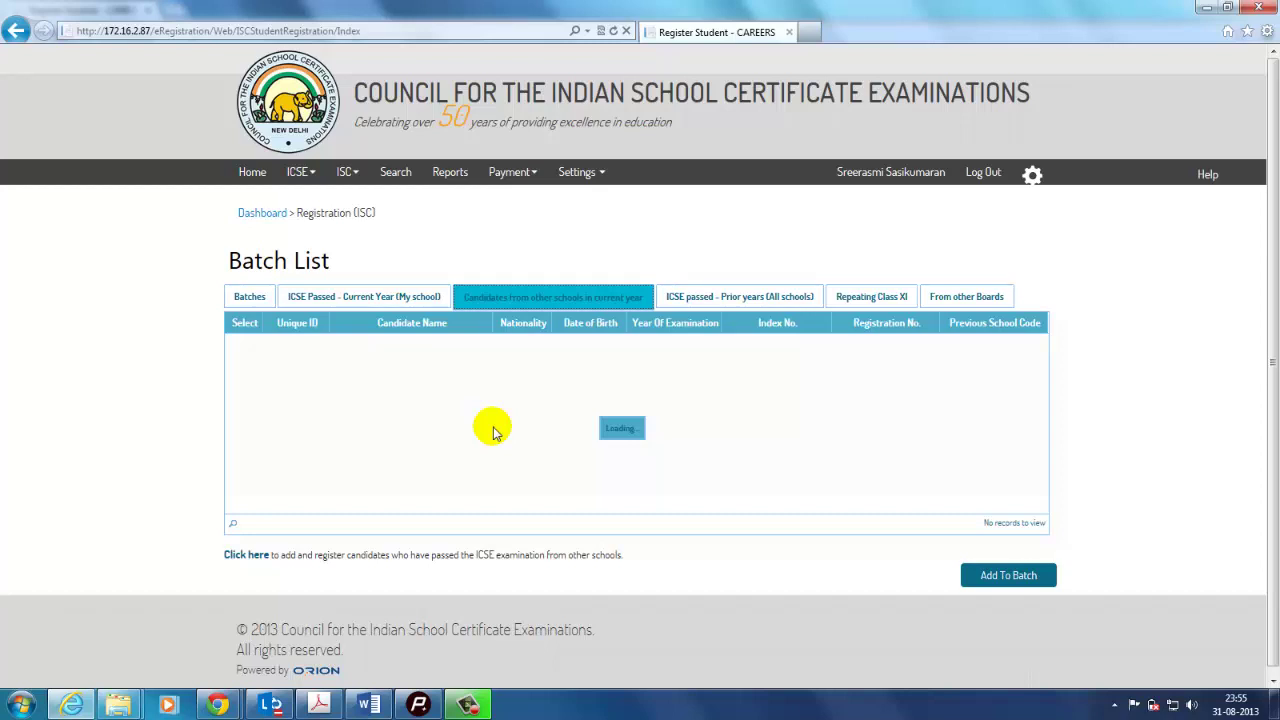
click(249, 556)
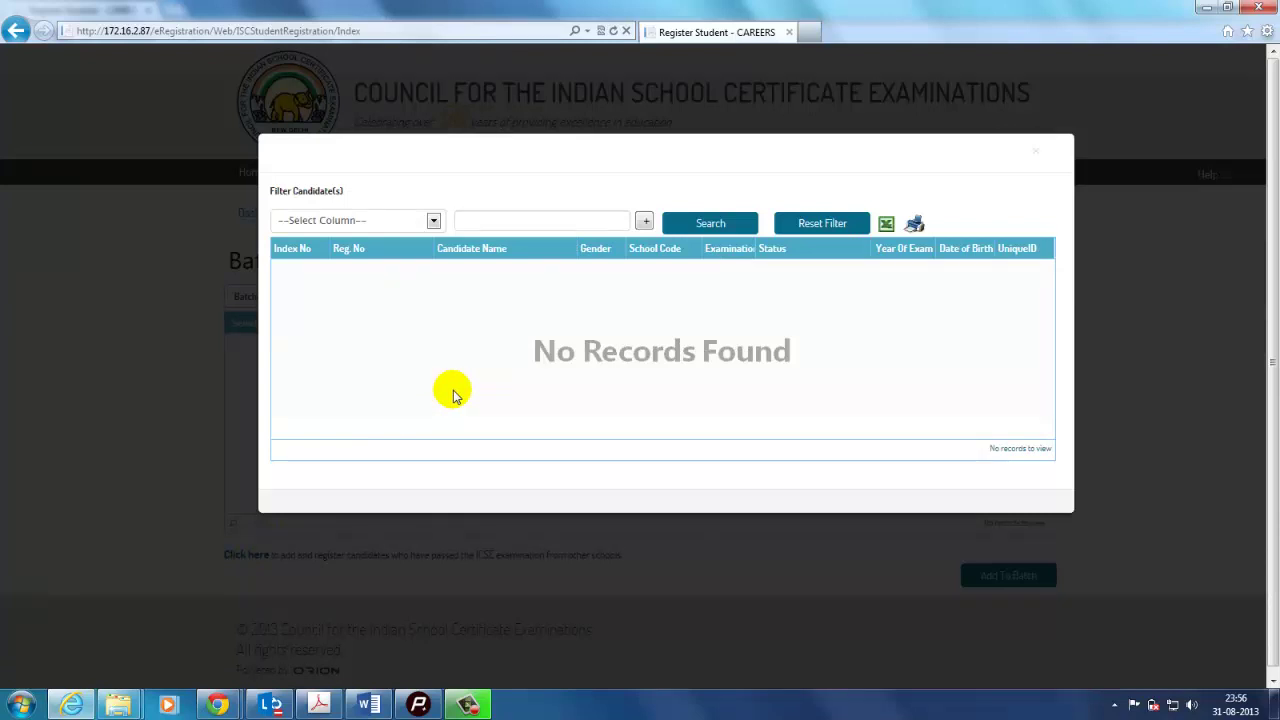
click(1035, 153)
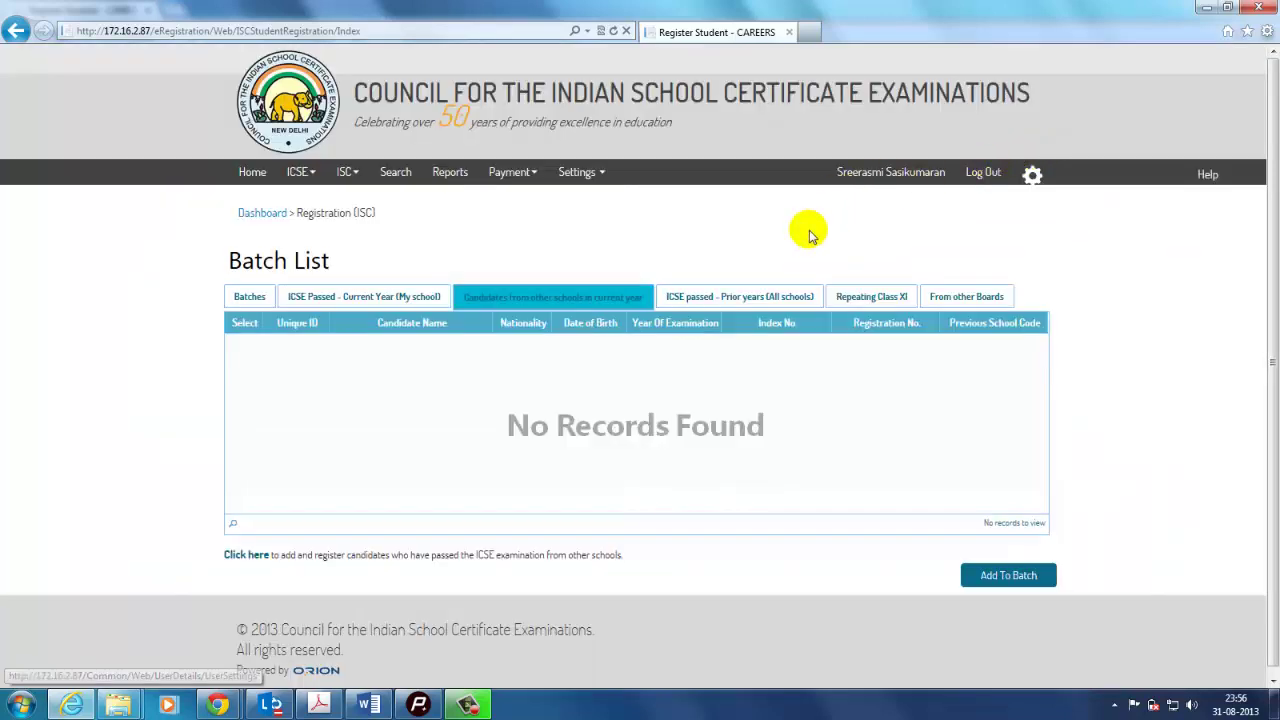
click(752, 298)
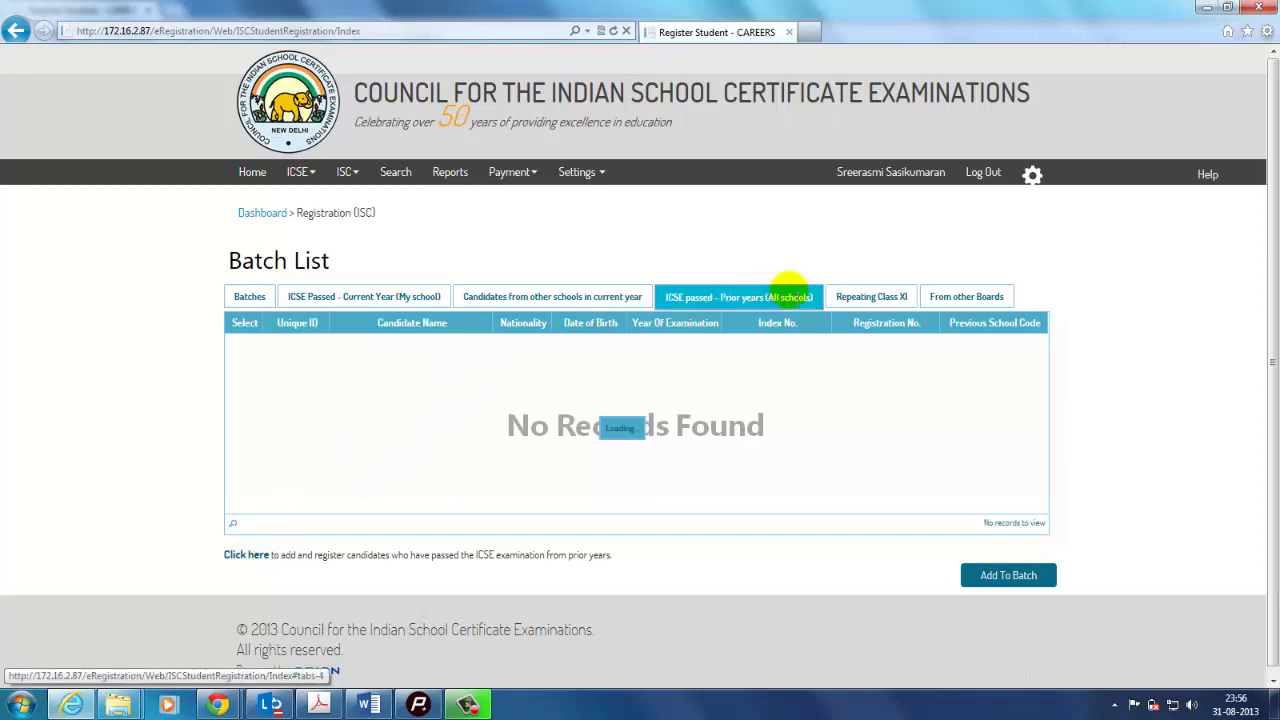
click(880, 297)
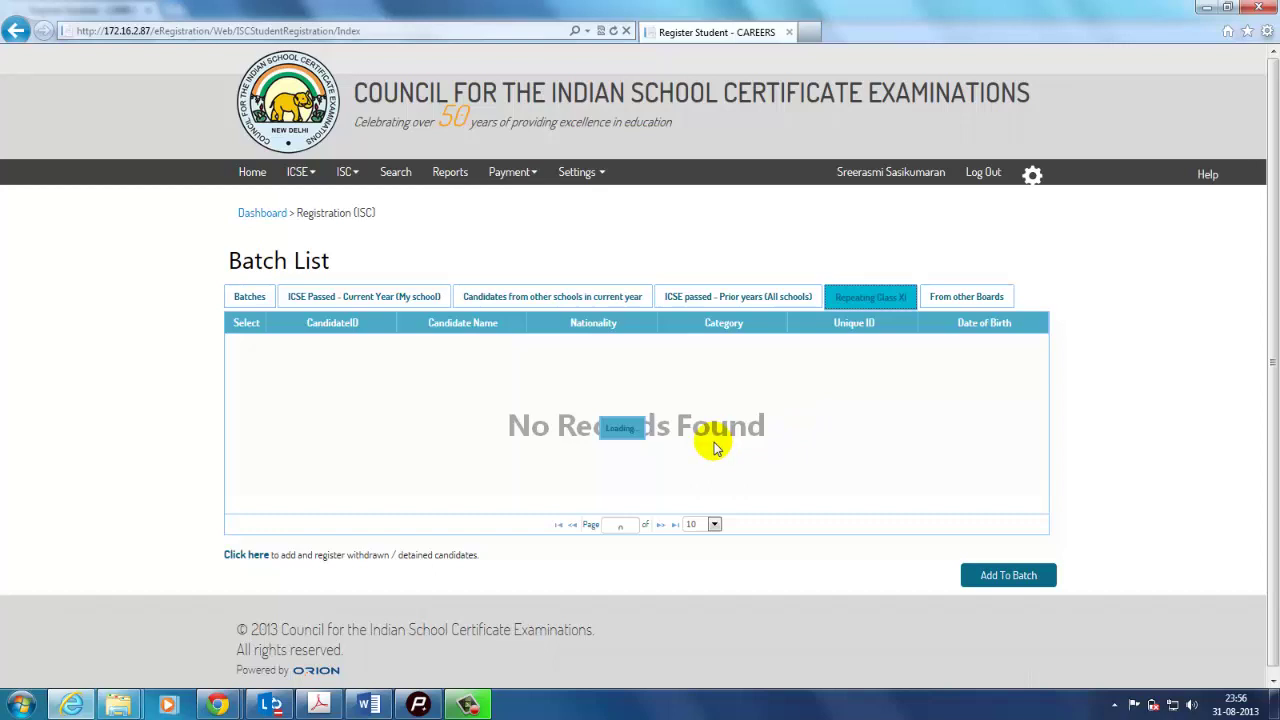
- Add the candidate listed under other boards to a registration batch
click(980, 300)
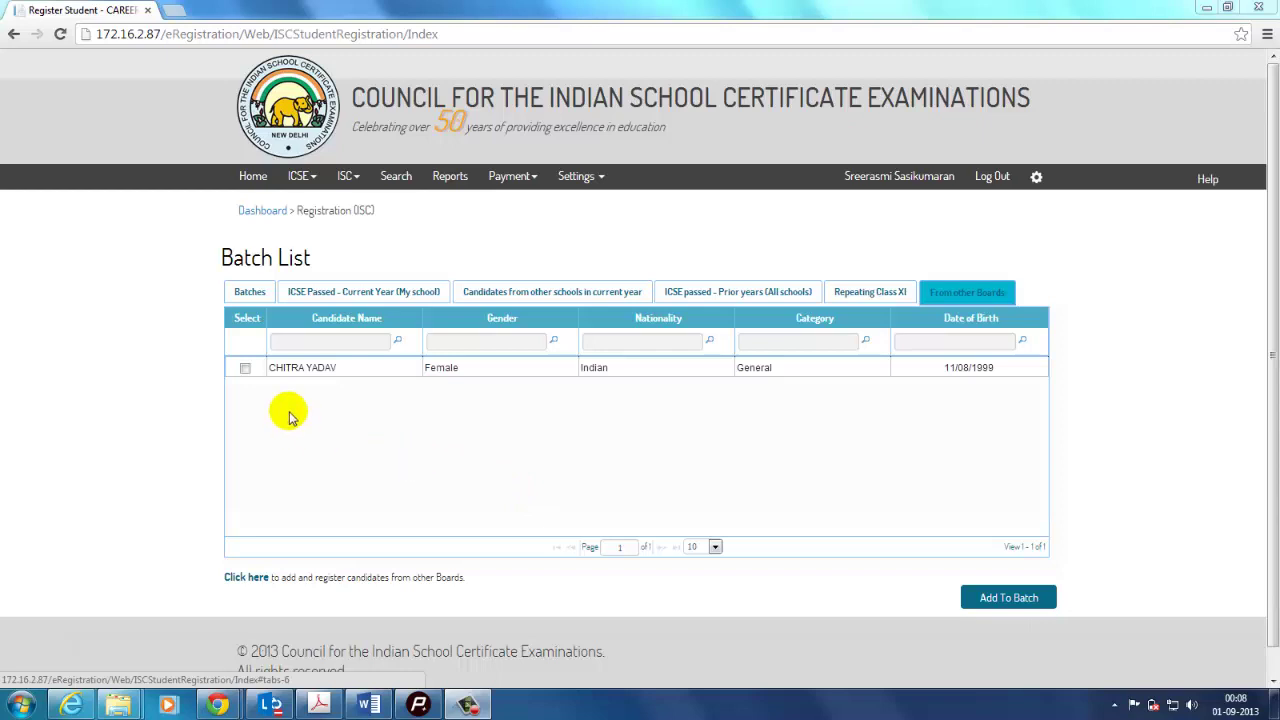
click(245, 369)
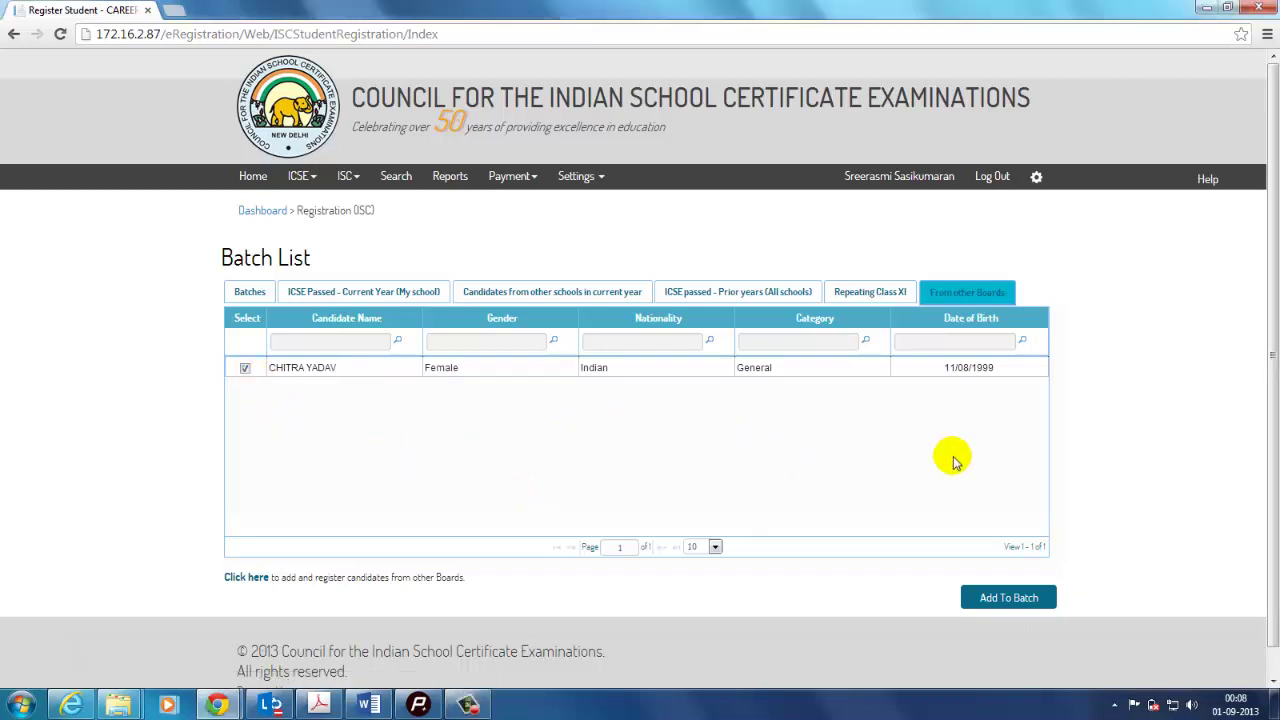
click(1020, 605)
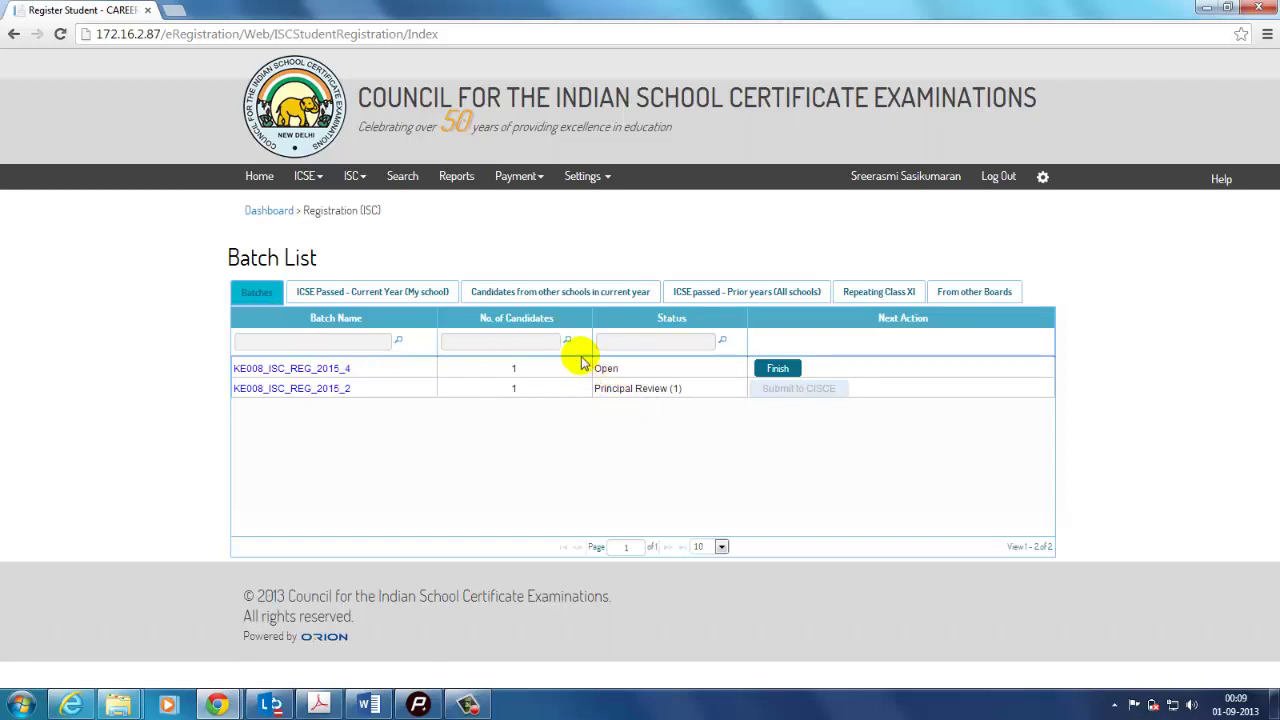
- Add the second and third listed current-year ICSE-passed candidates of the school to the open batch and finish it to start candidate review
click(420, 300)
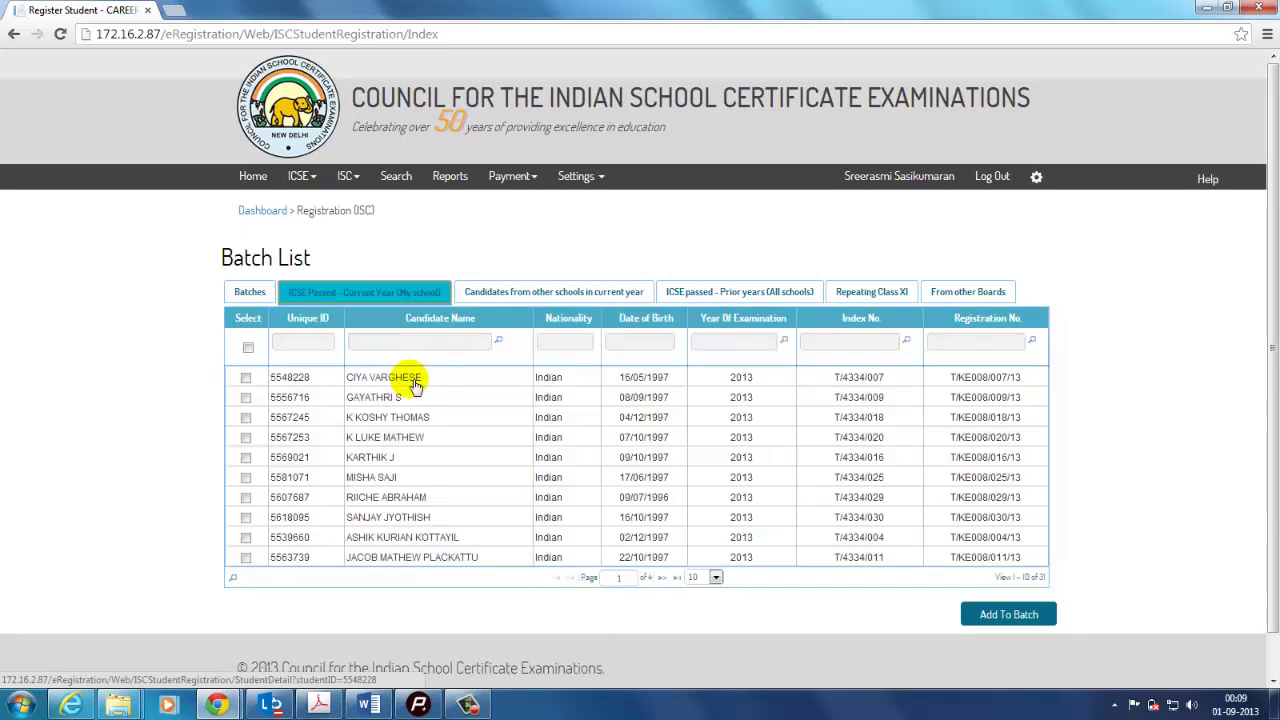
click(246, 398)
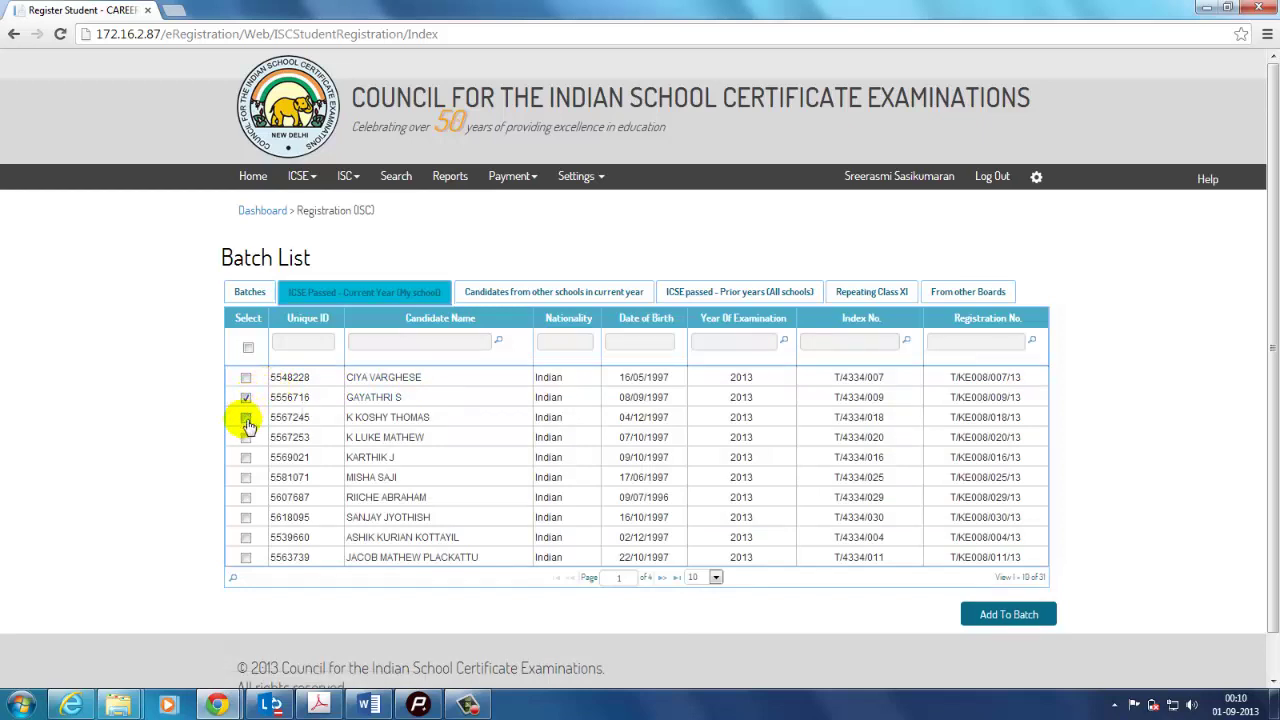
click(246, 418)
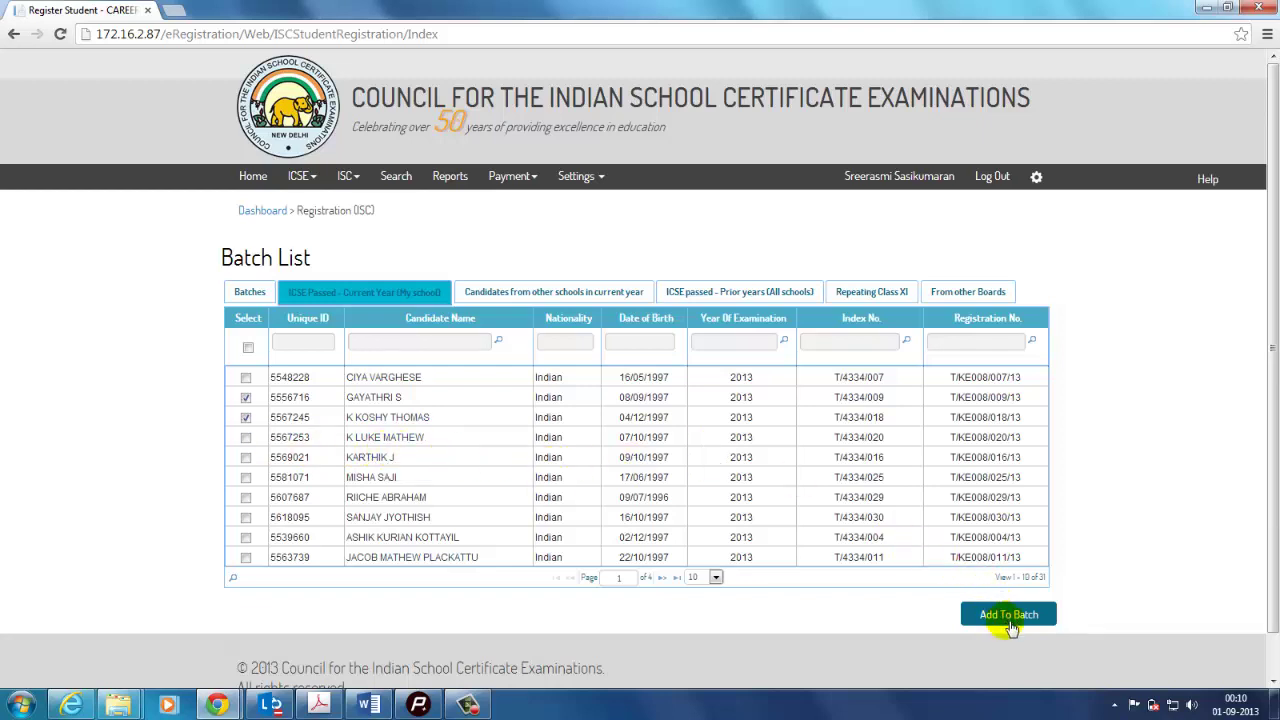
click(1010, 620)
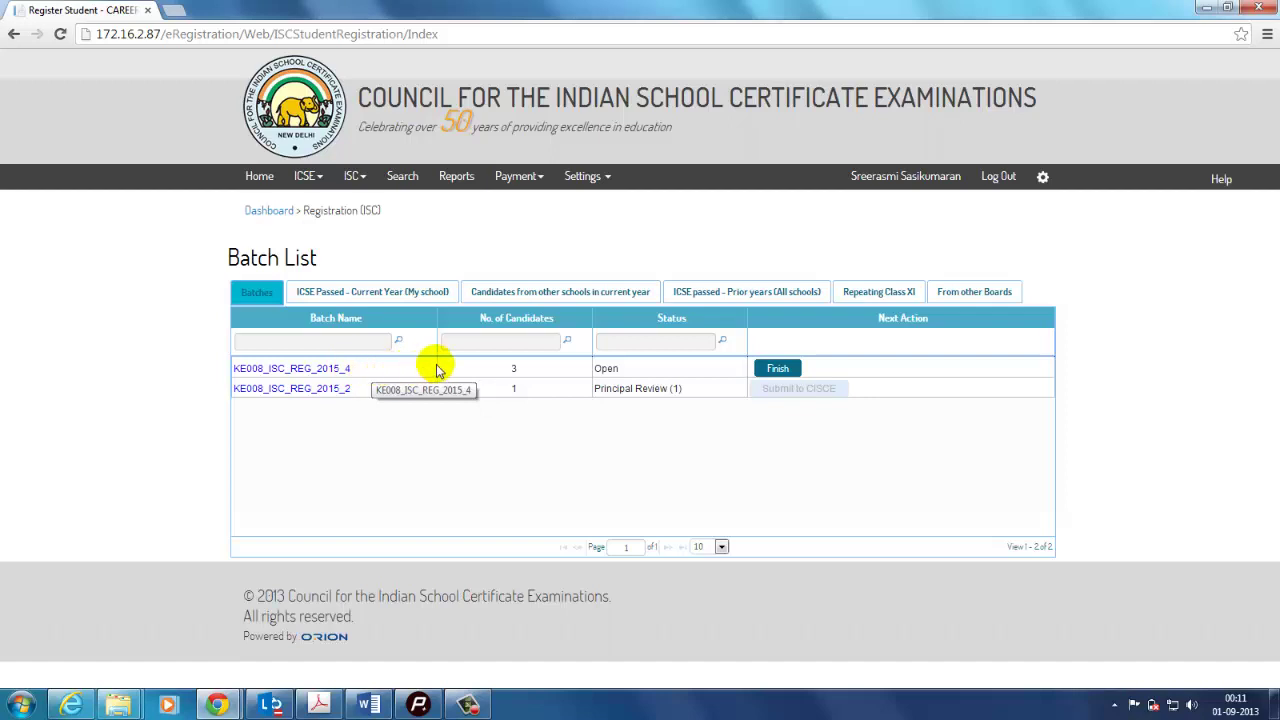
click(779, 369)
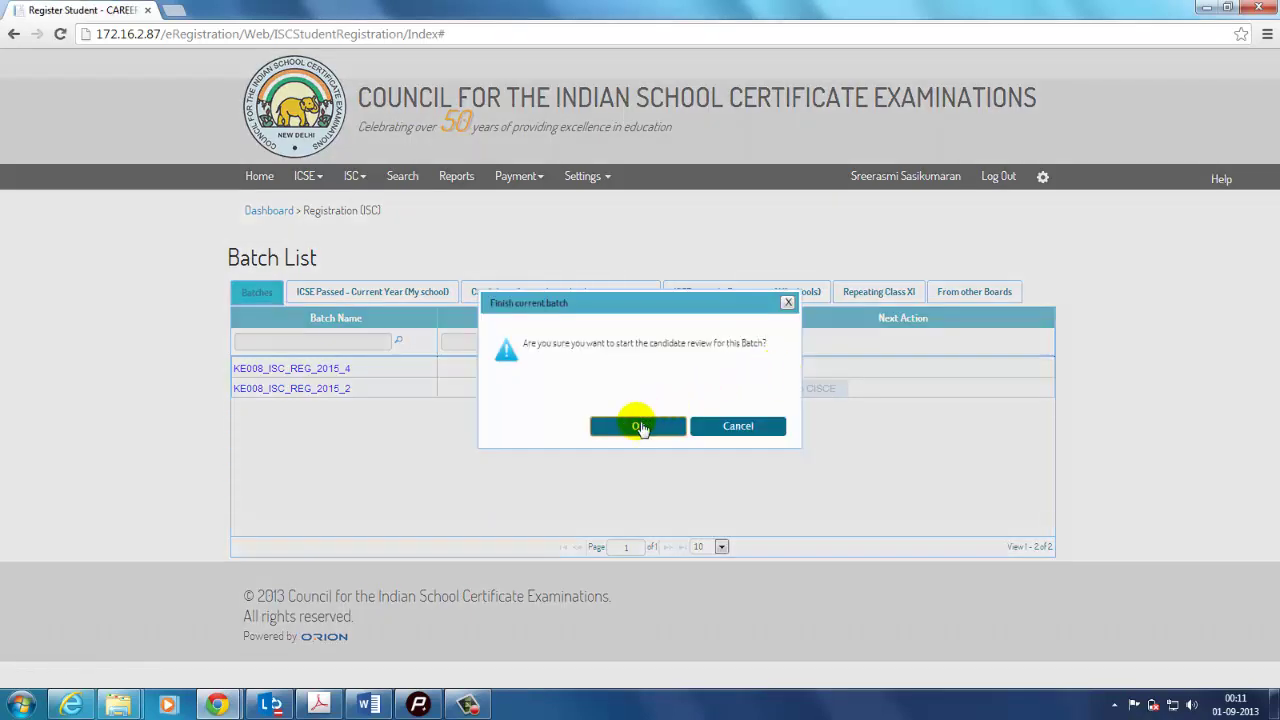
click(640, 428)
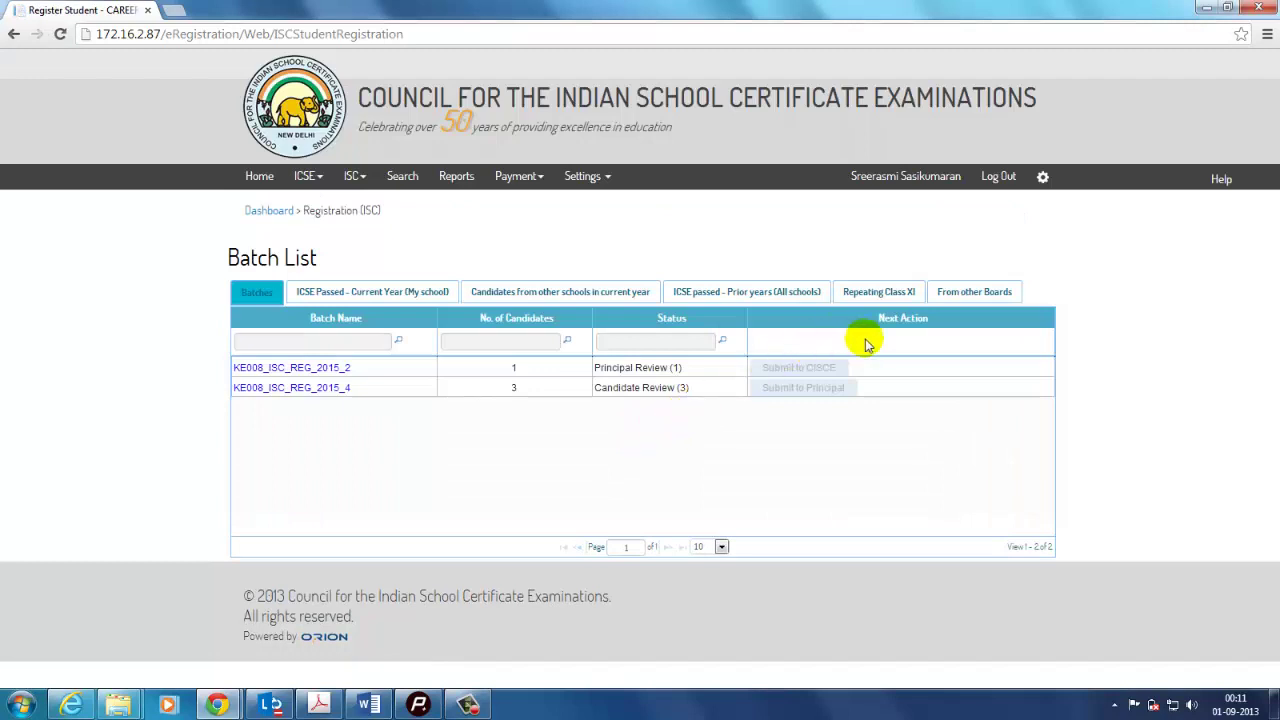
- Add both repeating Class XI candidates to a batch and finish that batch to start its candidate review
click(900, 292)
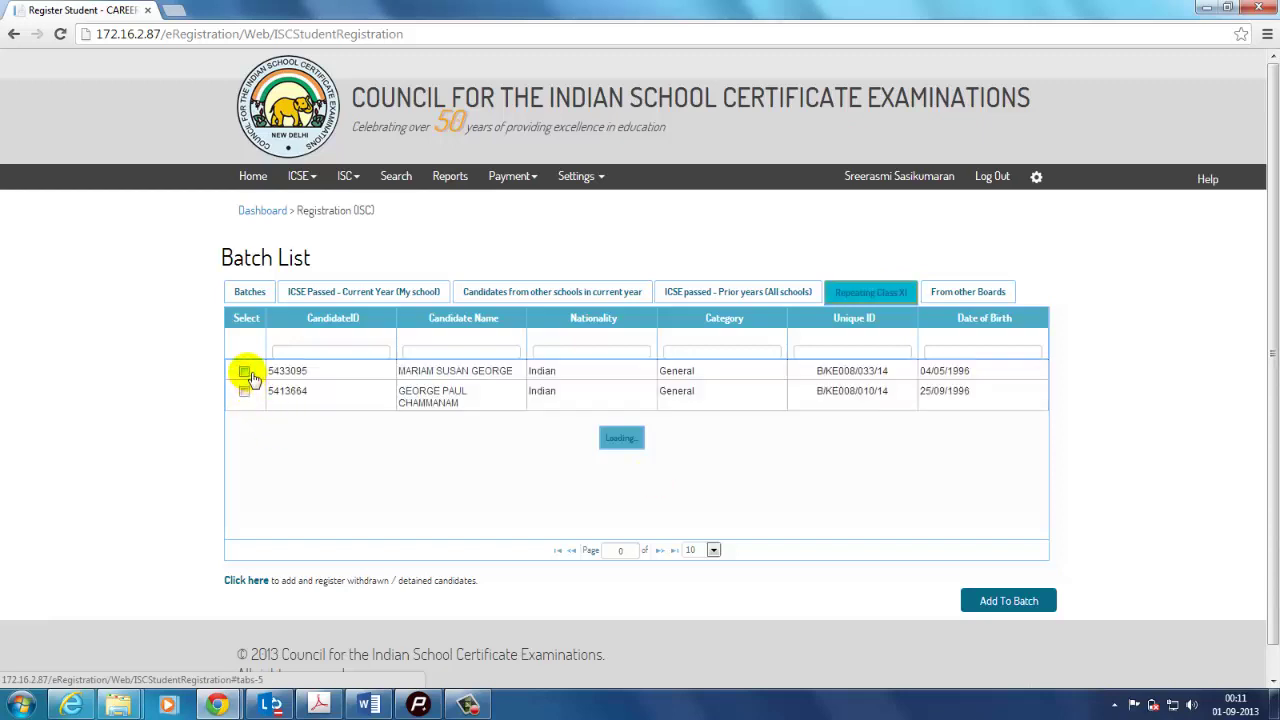
click(244, 372)
click(244, 391)
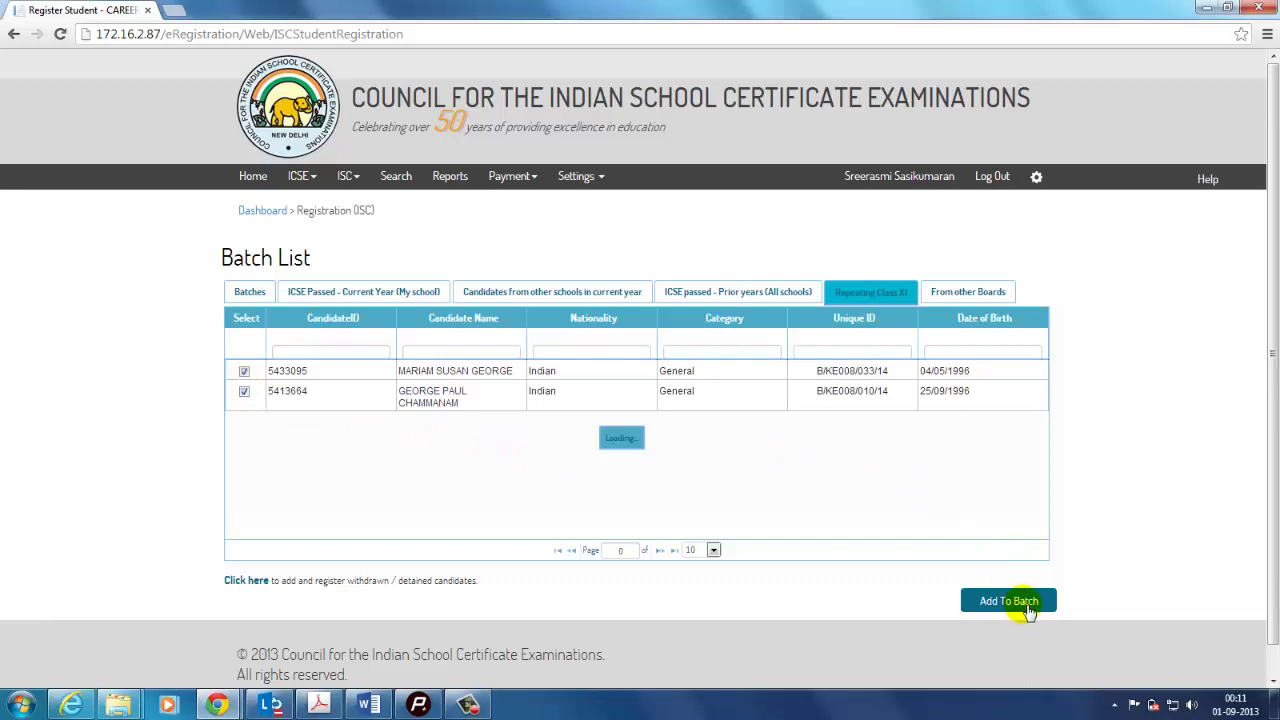
click(1028, 608)
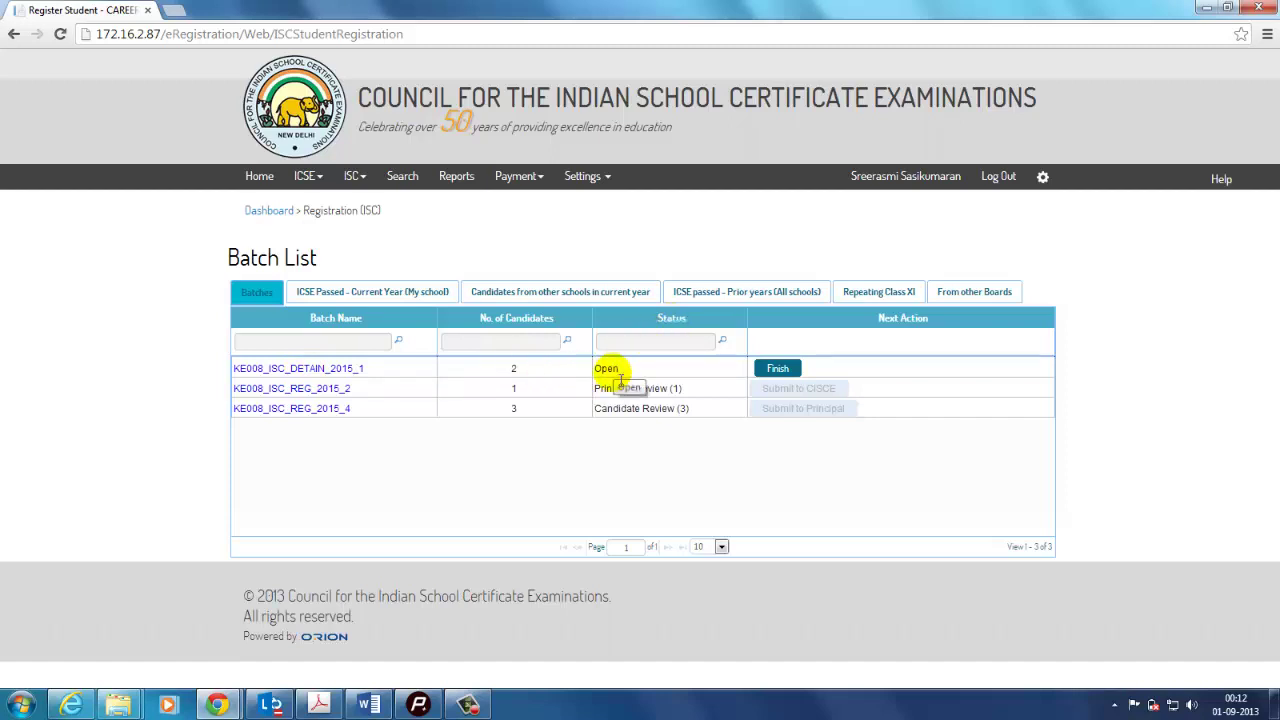
click(778, 370)
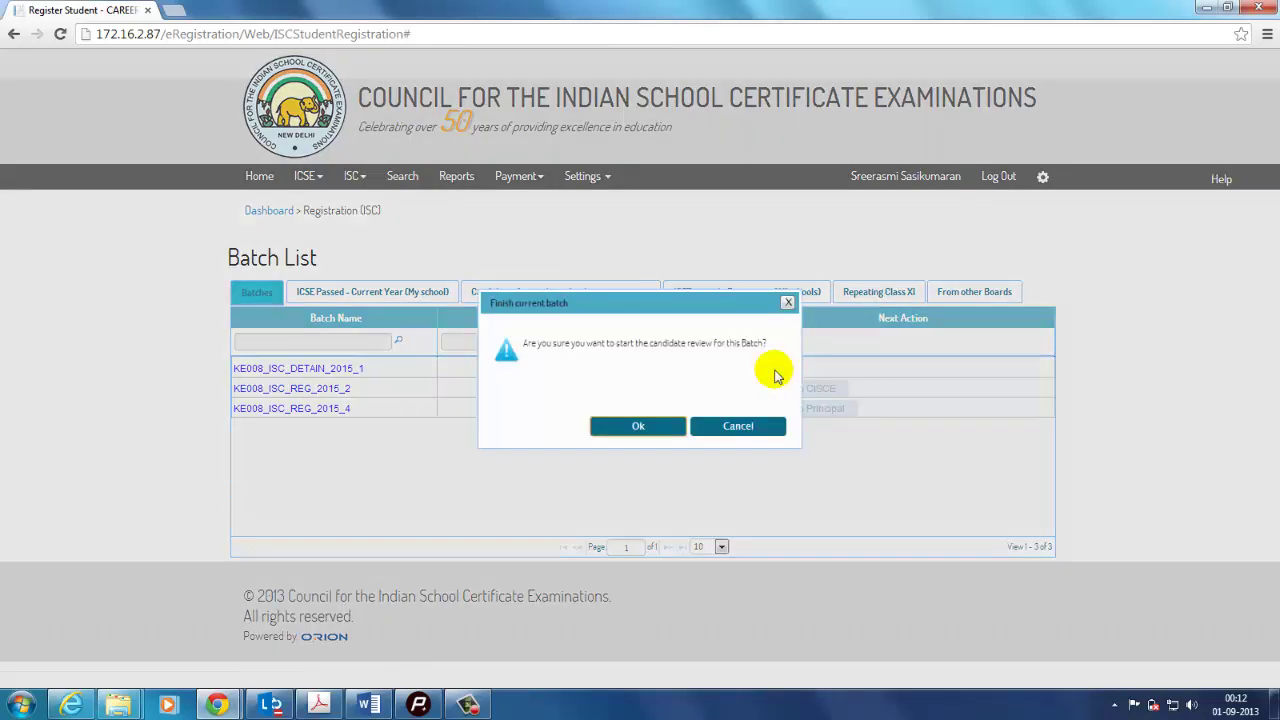
click(660, 432)
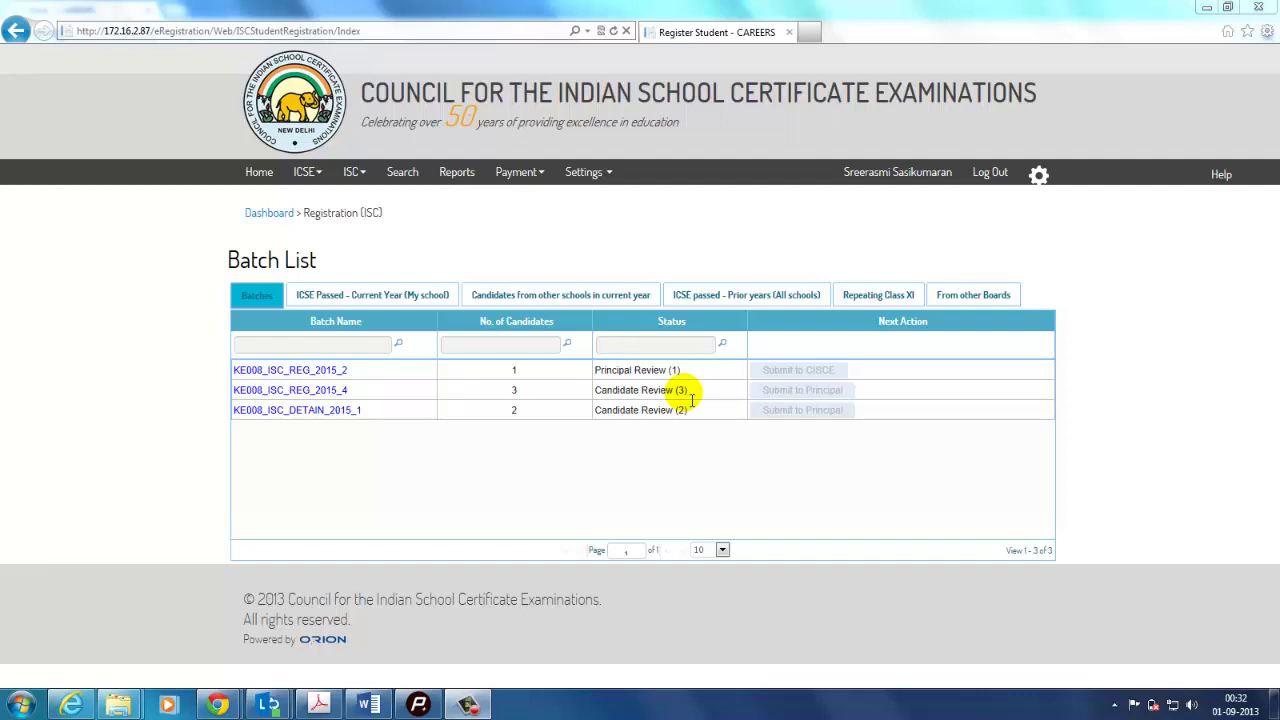
- Open the first candidate's registration form in batch KE008_ISC_REG_2015_4 and select the subject 3 BENGALI
click(336, 394)
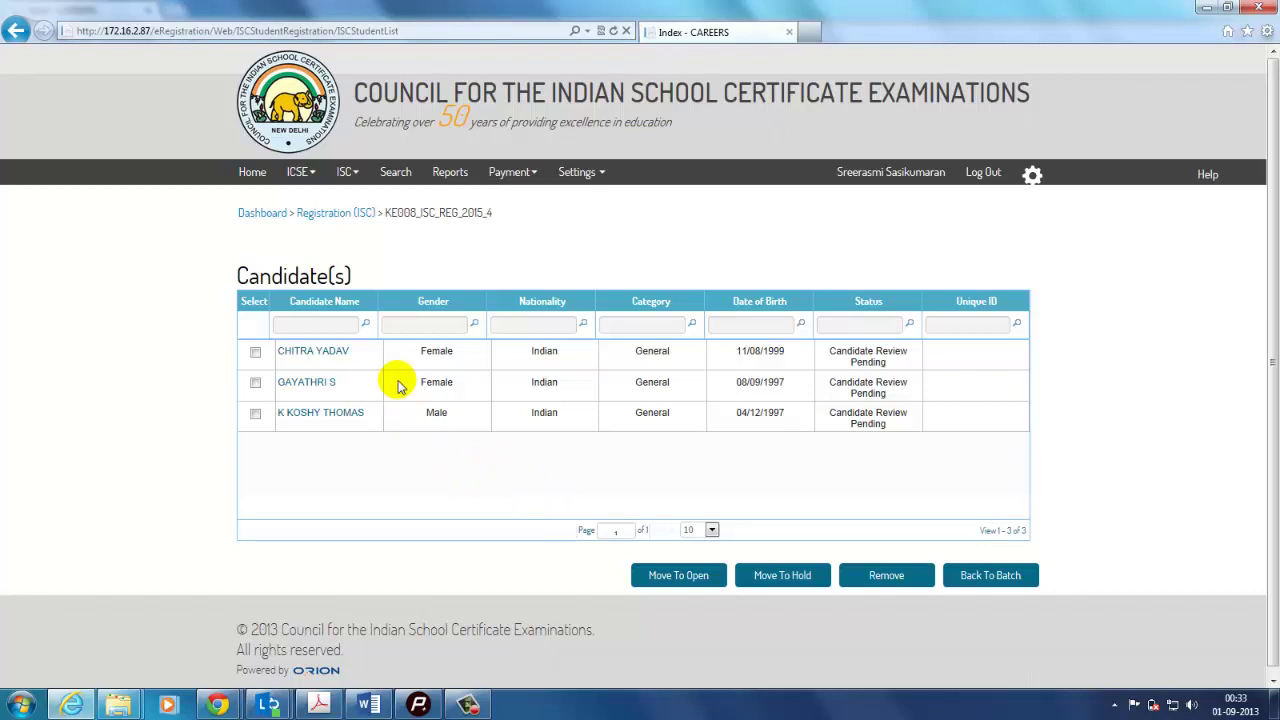
click(334, 358)
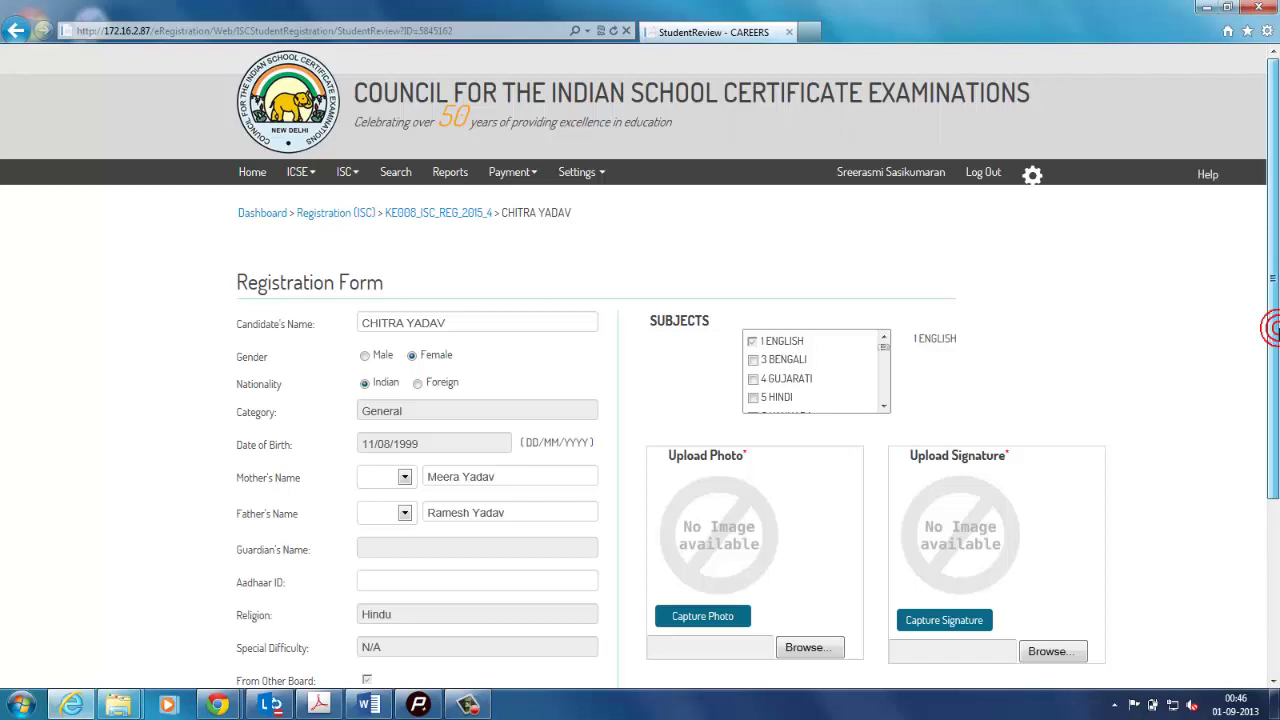
drag(1270, 333, 1270, 455)
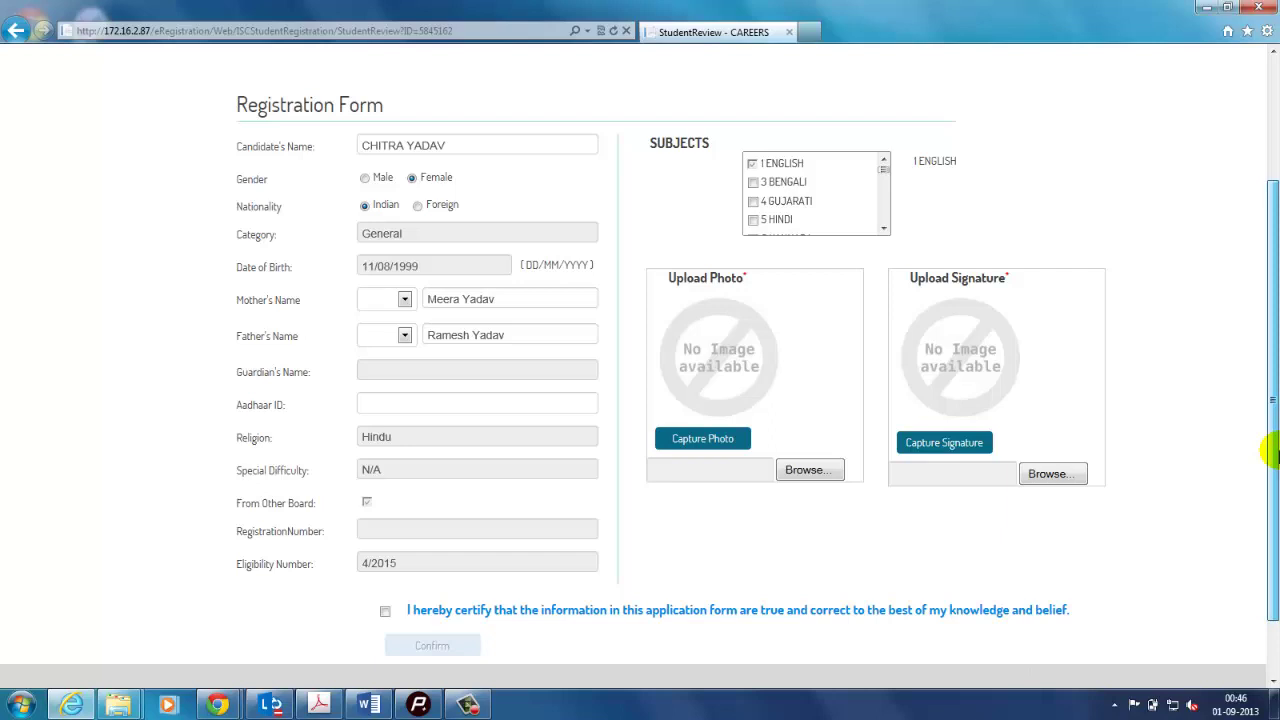
drag(1272, 450, 1272, 456)
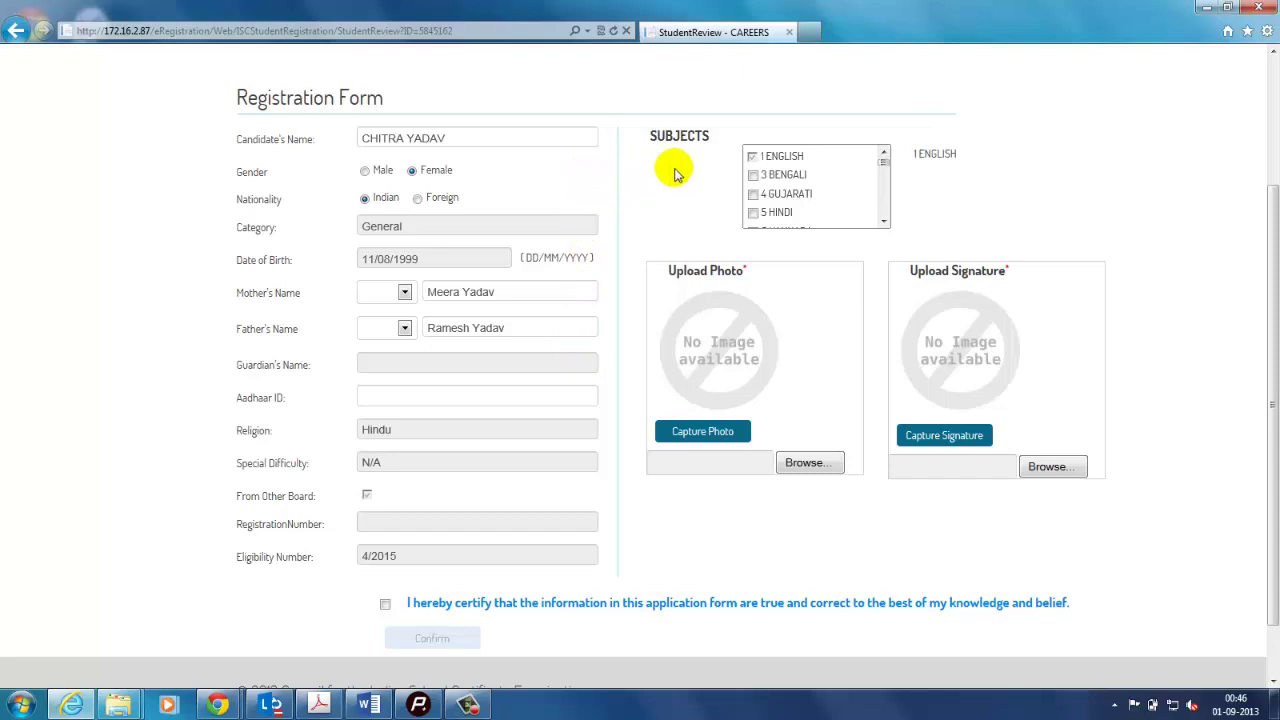
click(752, 175)
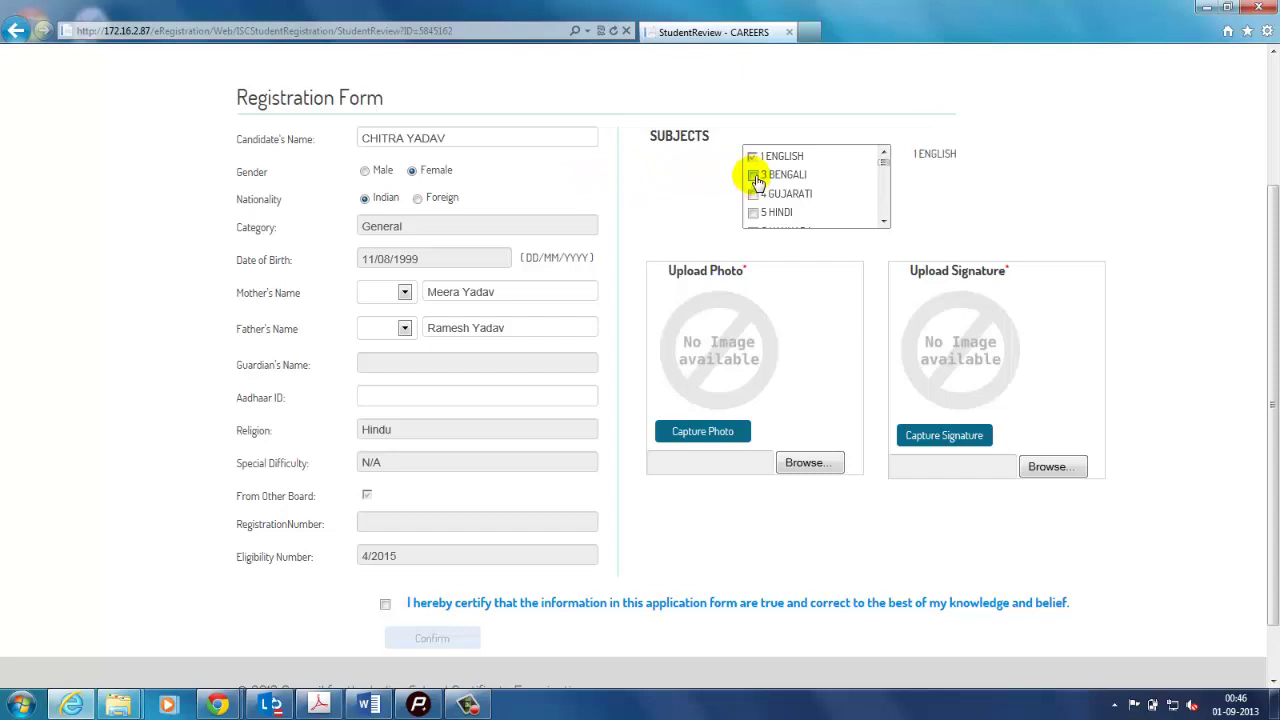
- Add 51 HISTORY to the candidate's subjects
click(884, 221)
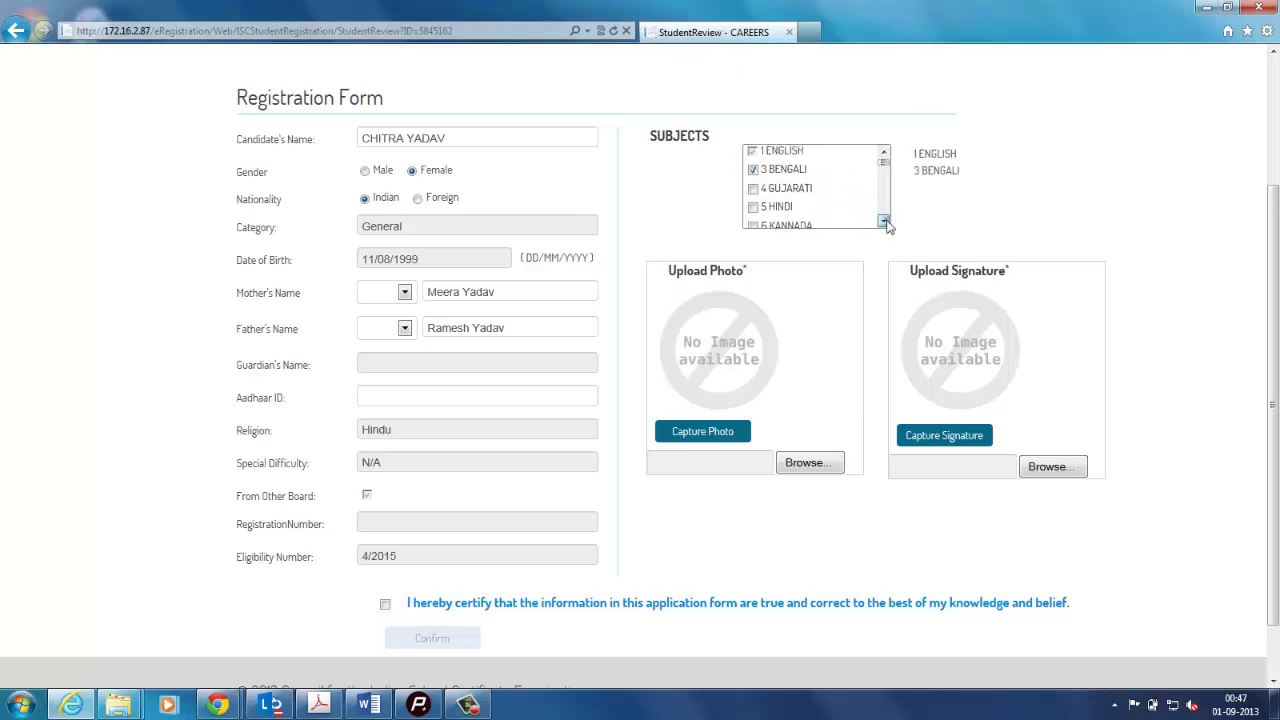
click(884, 221)
click(884, 221)
click(884, 221)
click(884, 221)
click(884, 221)
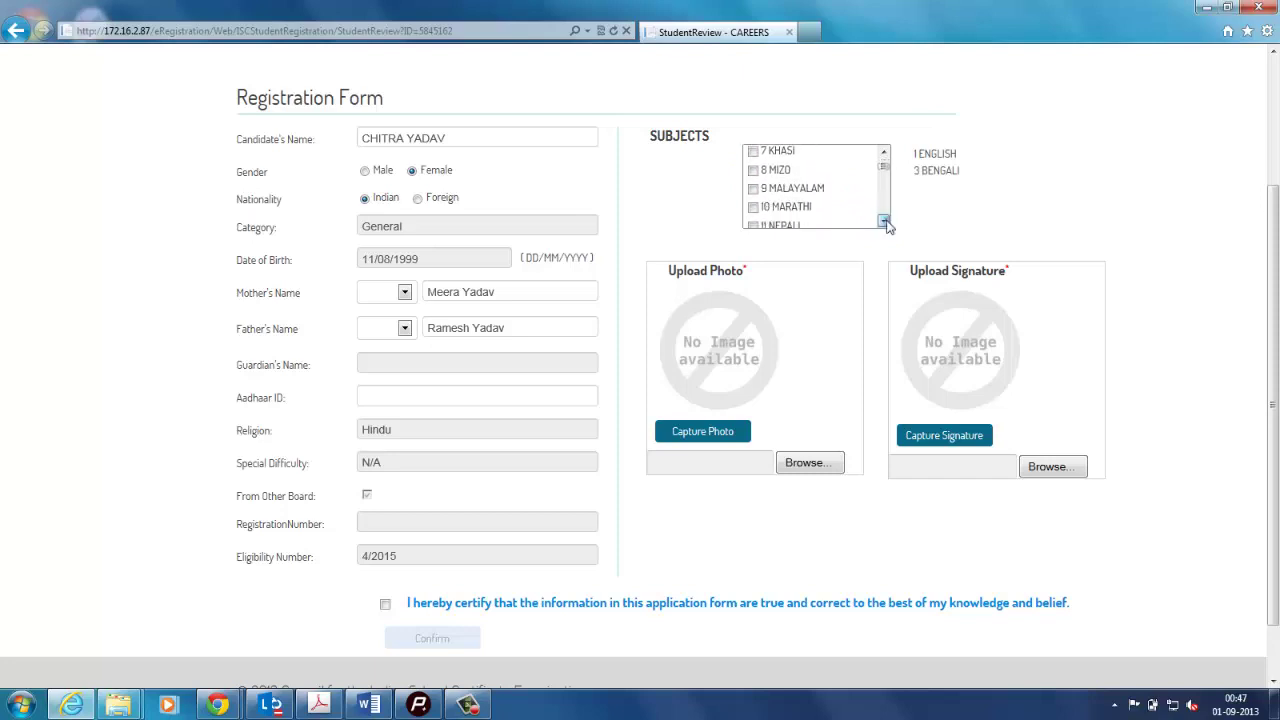
click(884, 221)
click(884, 221)
click(884, 221)
click(884, 221)
click(884, 221)
click(884, 221)
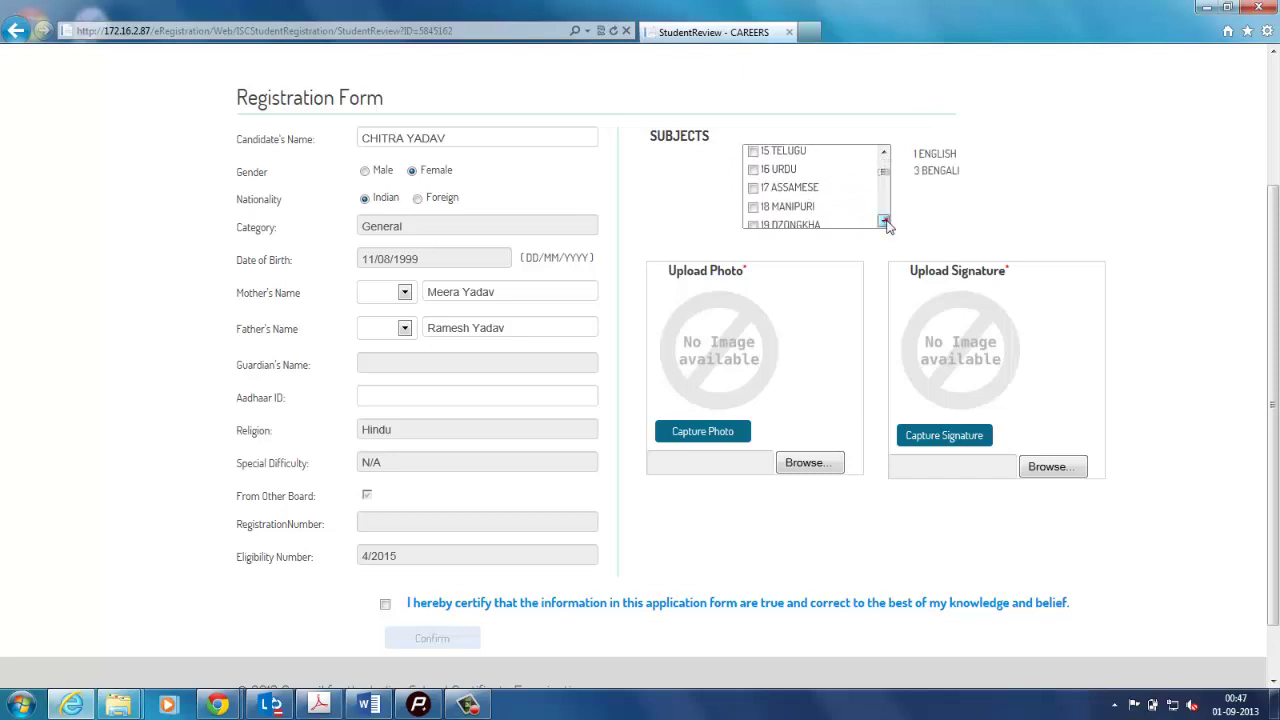
click(884, 221)
click(884, 221)
click(884, 221)
click(884, 221)
click(884, 221)
click(884, 221)
click(884, 221)
click(884, 221)
click(884, 221)
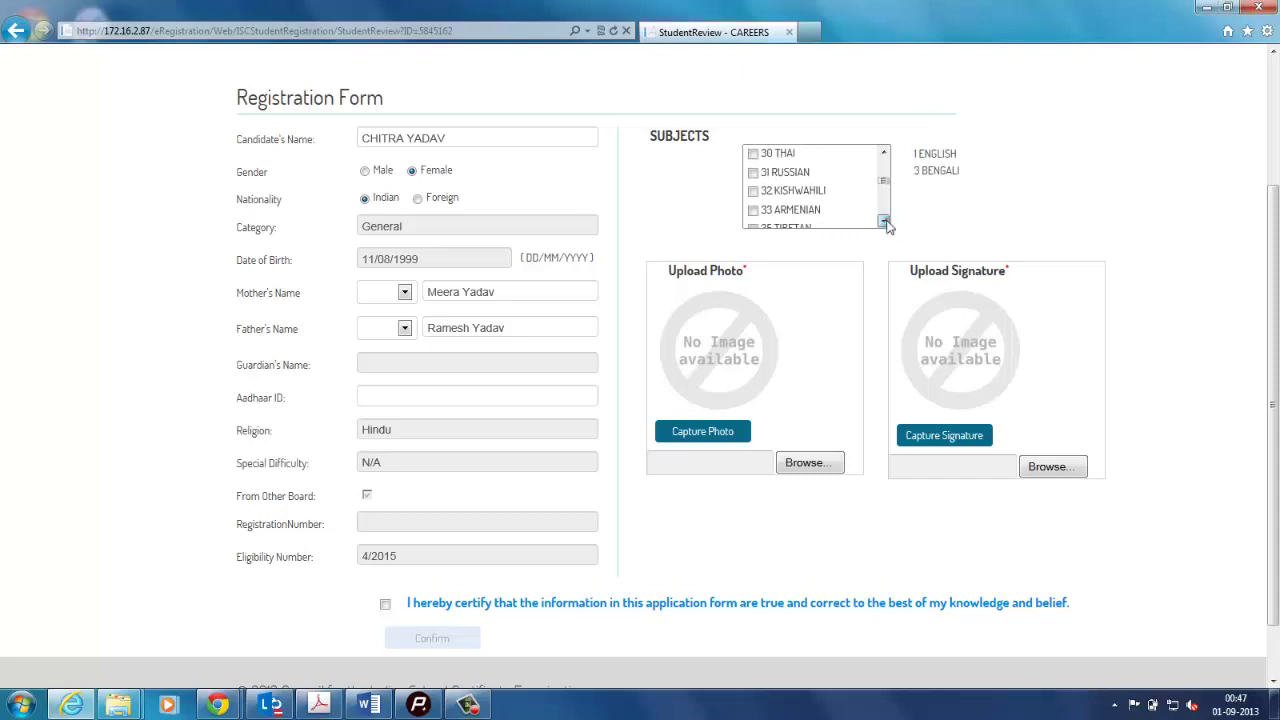
click(884, 221)
click(884, 221)
click(884, 221)
click(884, 221)
click(884, 221)
click(884, 221)
click(884, 221)
click(884, 221)
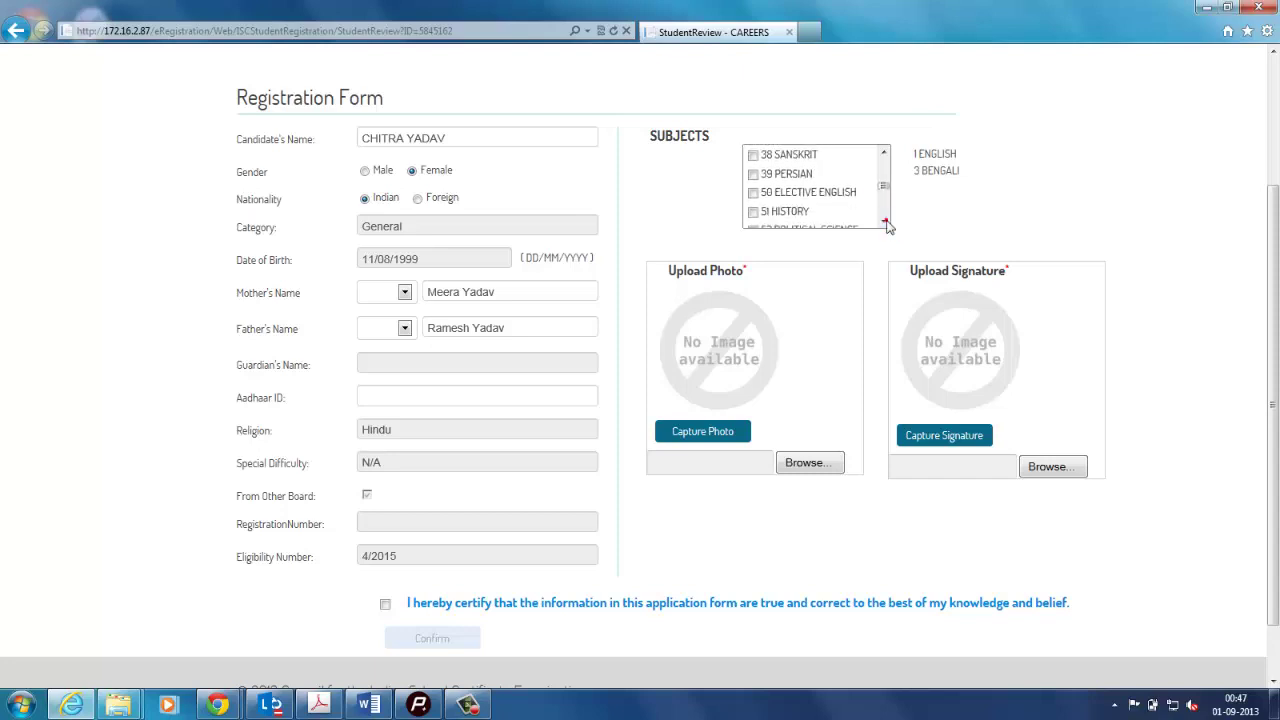
click(884, 221)
click(884, 221)
click(884, 221)
click(884, 221)
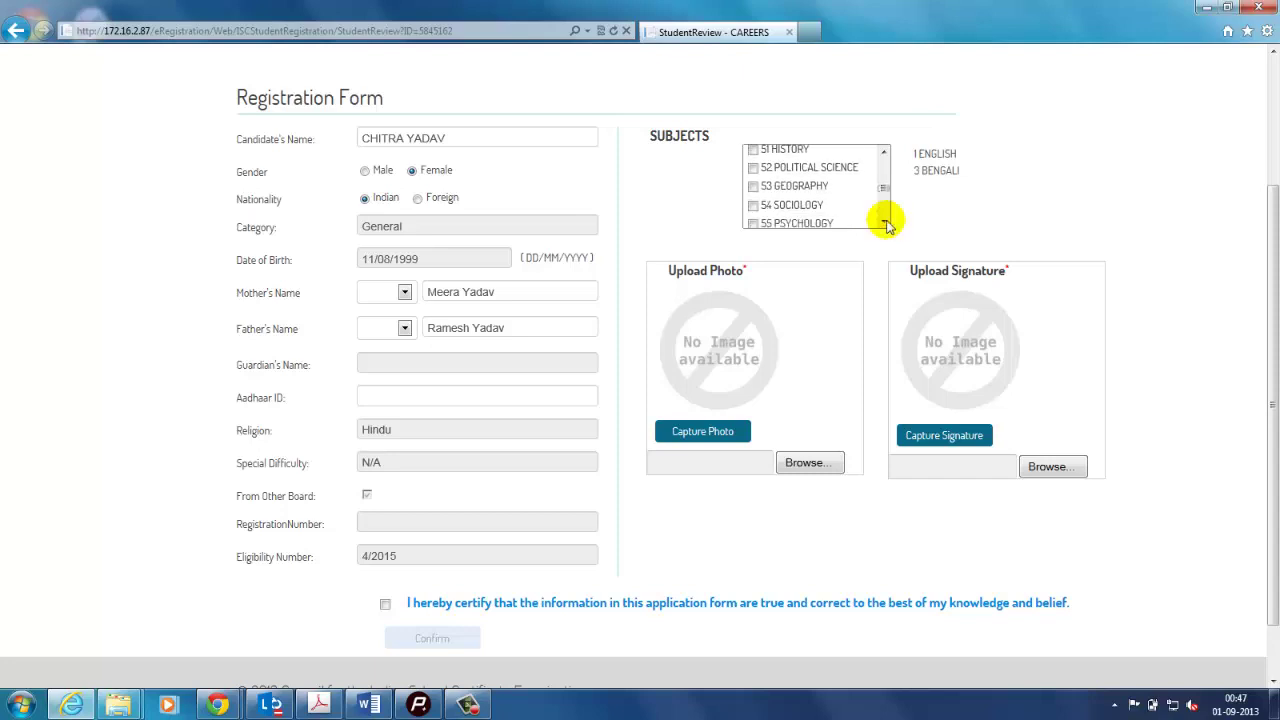
click(753, 150)
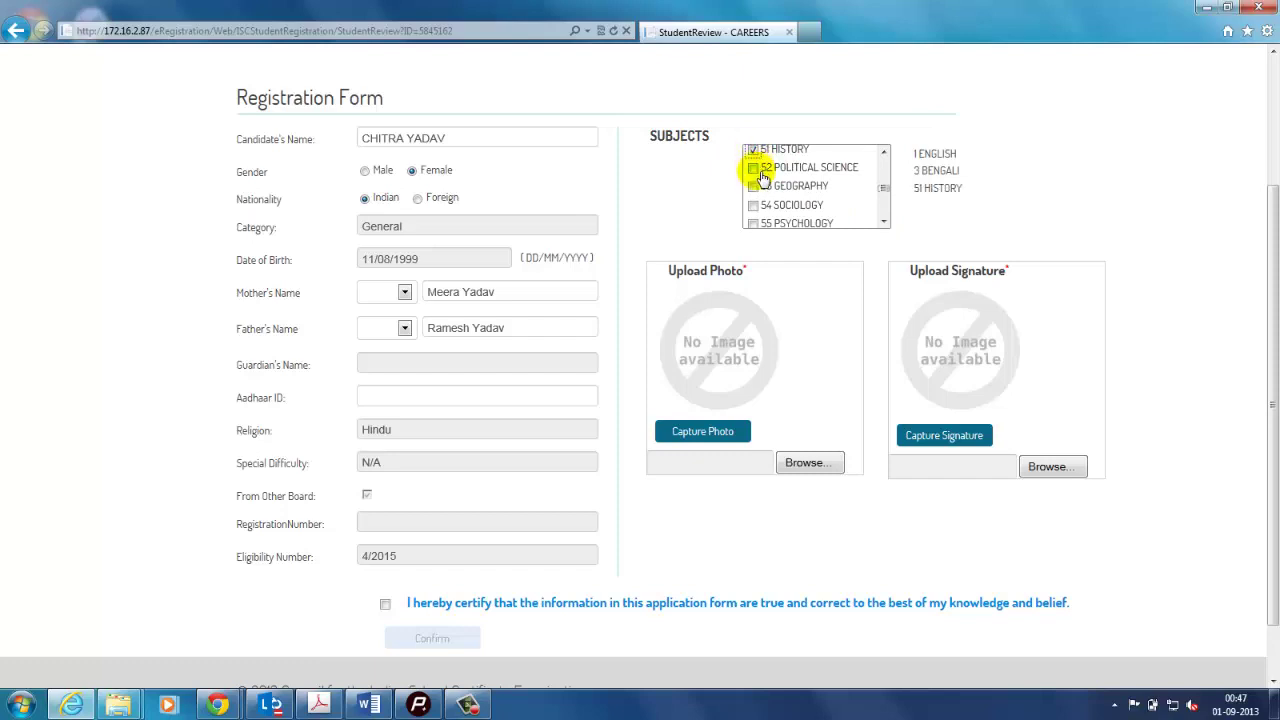
- Add 60 MATHEMATICS to the candidate's subjects
click(884, 221)
click(884, 221)
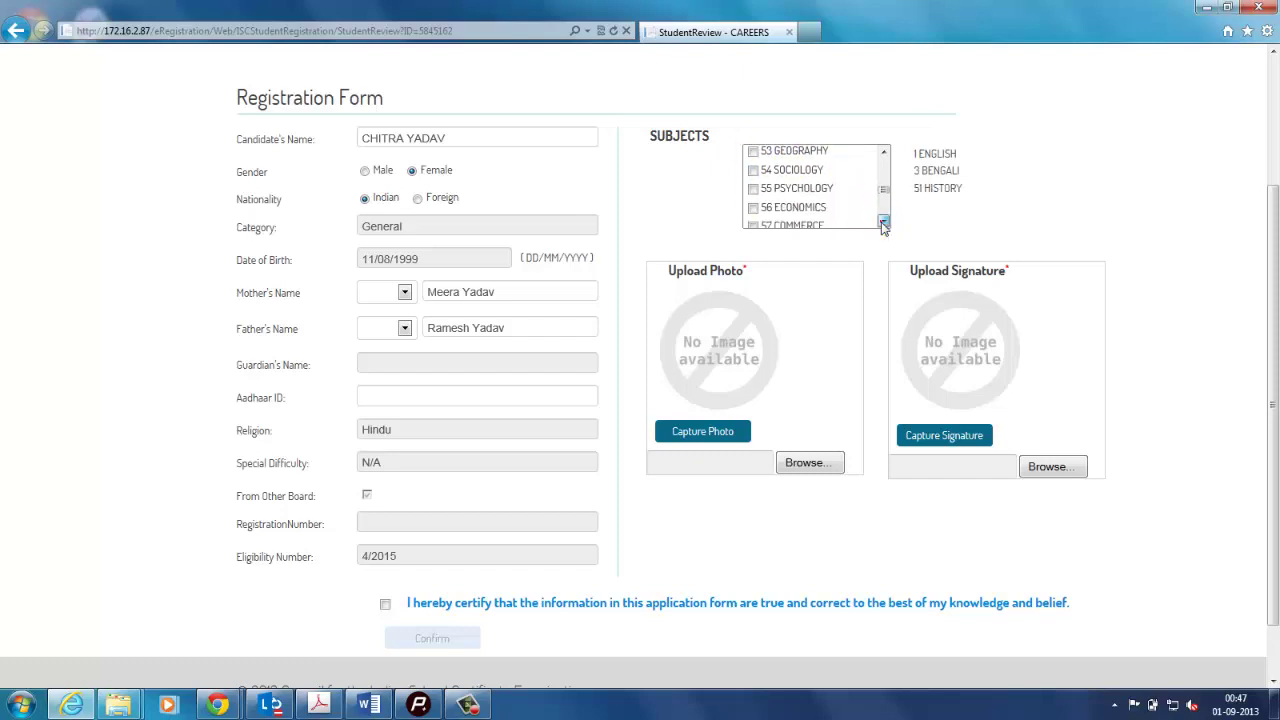
click(884, 221)
click(884, 221)
click(884, 221)
click(884, 221)
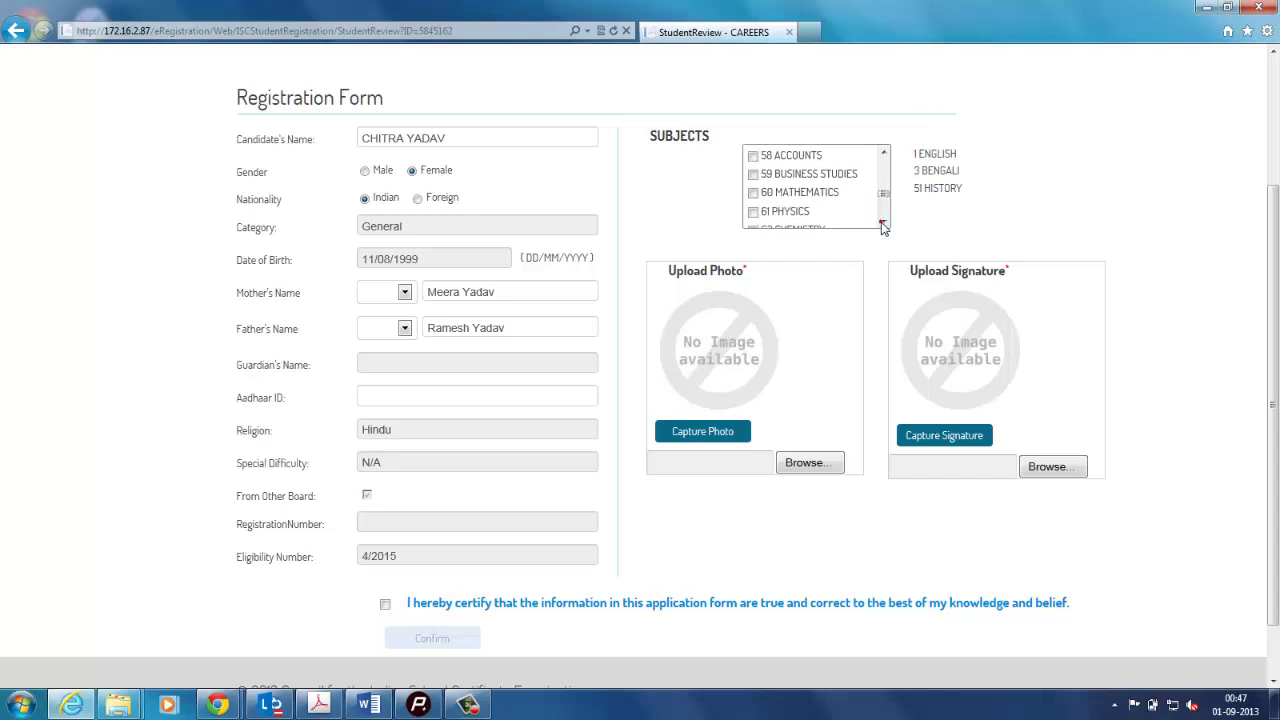
click(758, 193)
- Attach the image file download from the Desktop as the candidate's photo
click(804, 465)
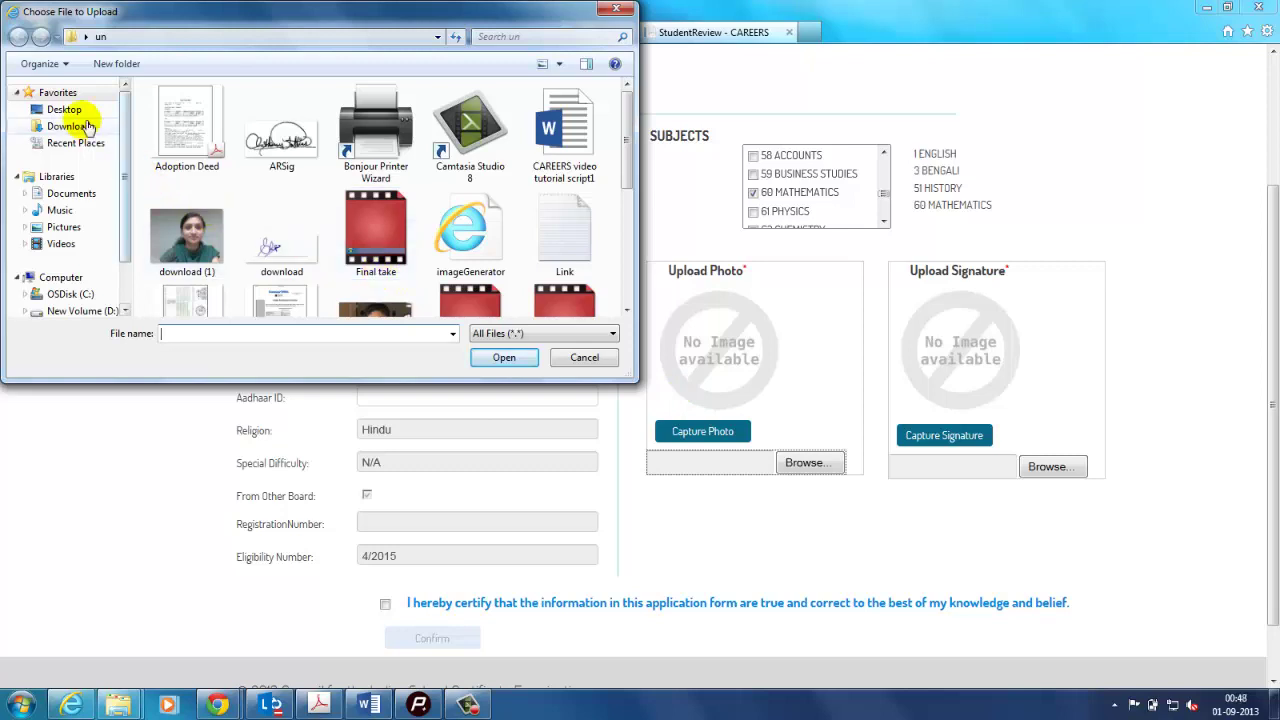
click(72, 111)
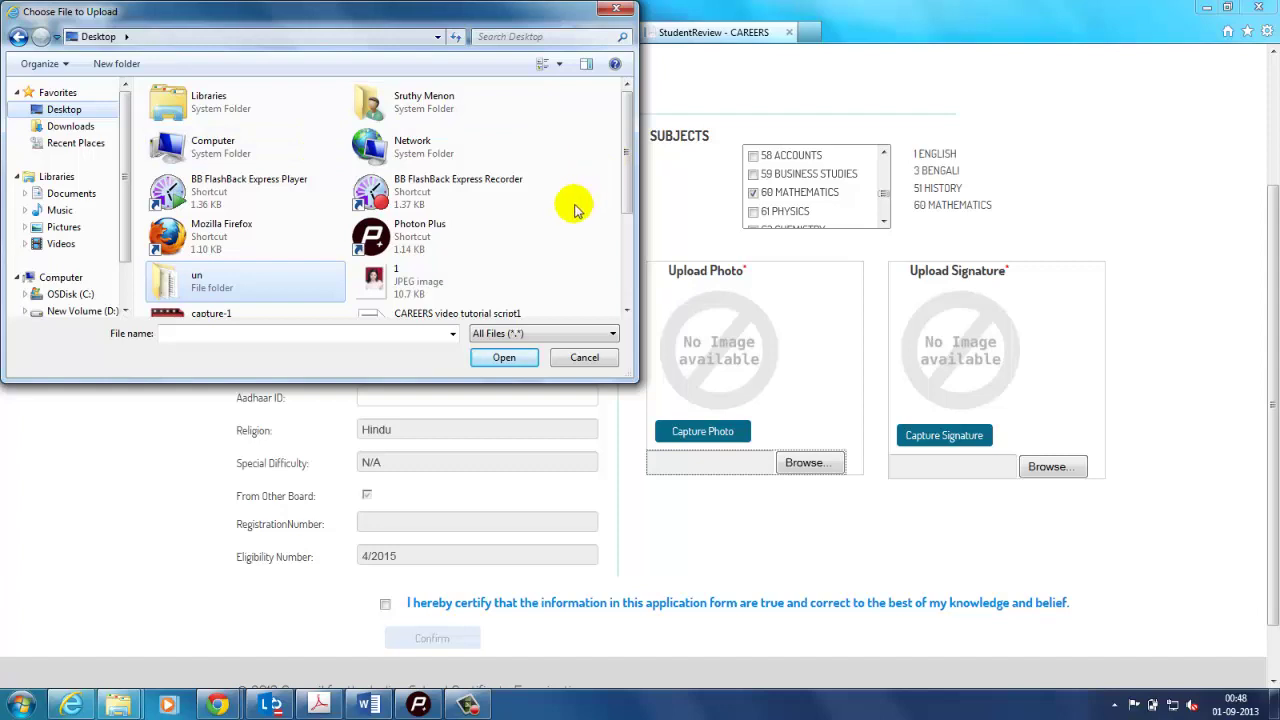
drag(626, 163, 608, 238)
click(205, 225)
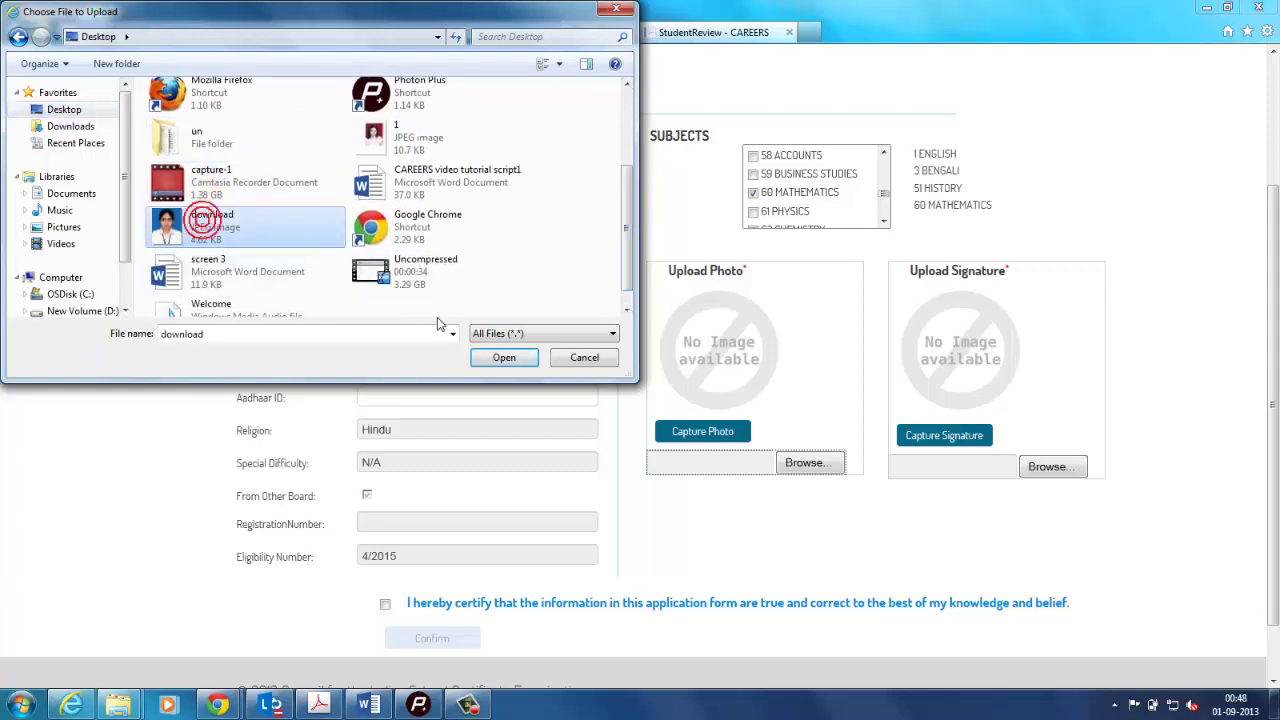
click(503, 357)
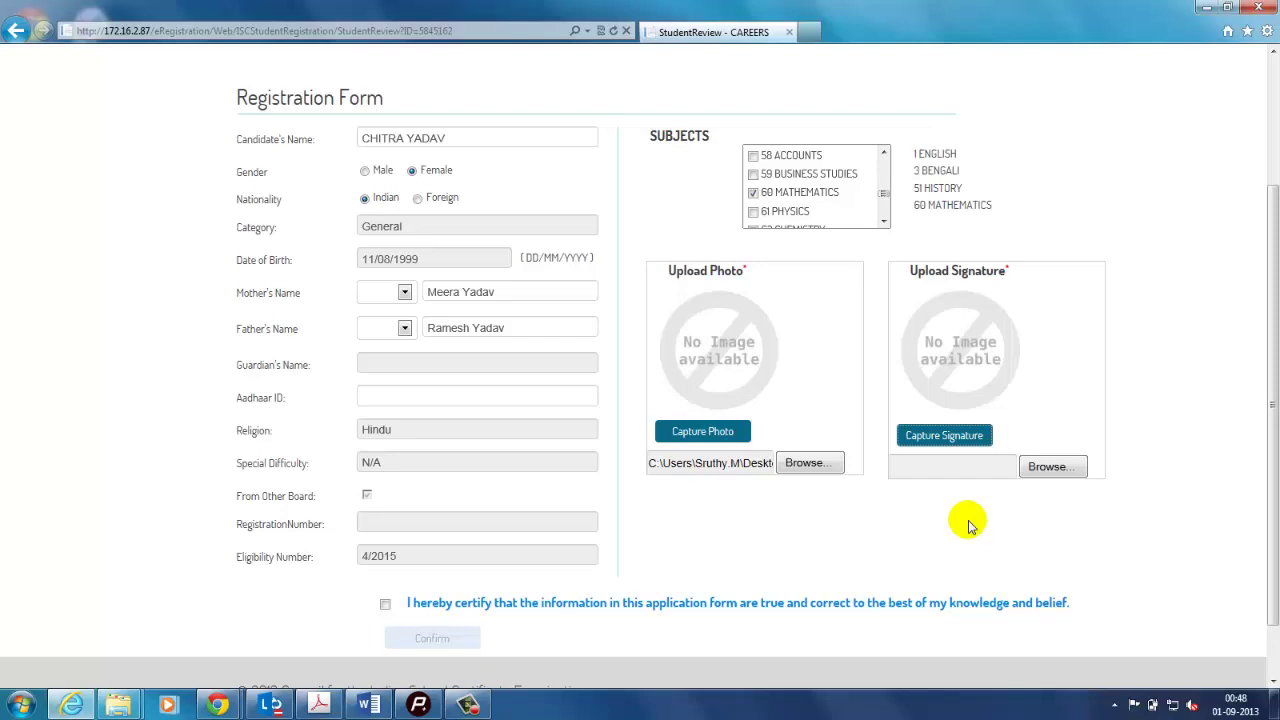
- Capture the candidate's signature by hand, clearing the first attempt and redrawing it, and upload it to the registration form
click(955, 445)
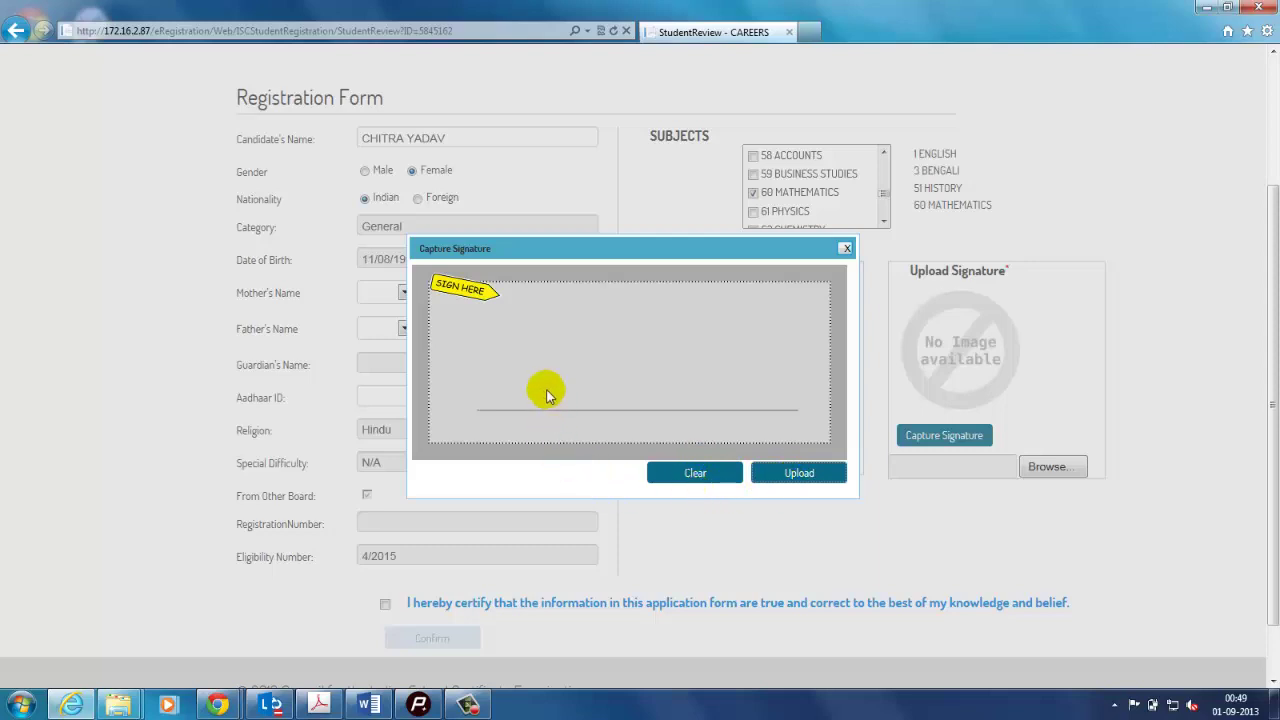
mouse_move(546, 393)
mouse_down()
mouse_move(612, 288)
mouse_move(592, 314)
mouse_move(592, 365)
mouse_move(610, 372)
mouse_move(646, 350)
mouse_up()
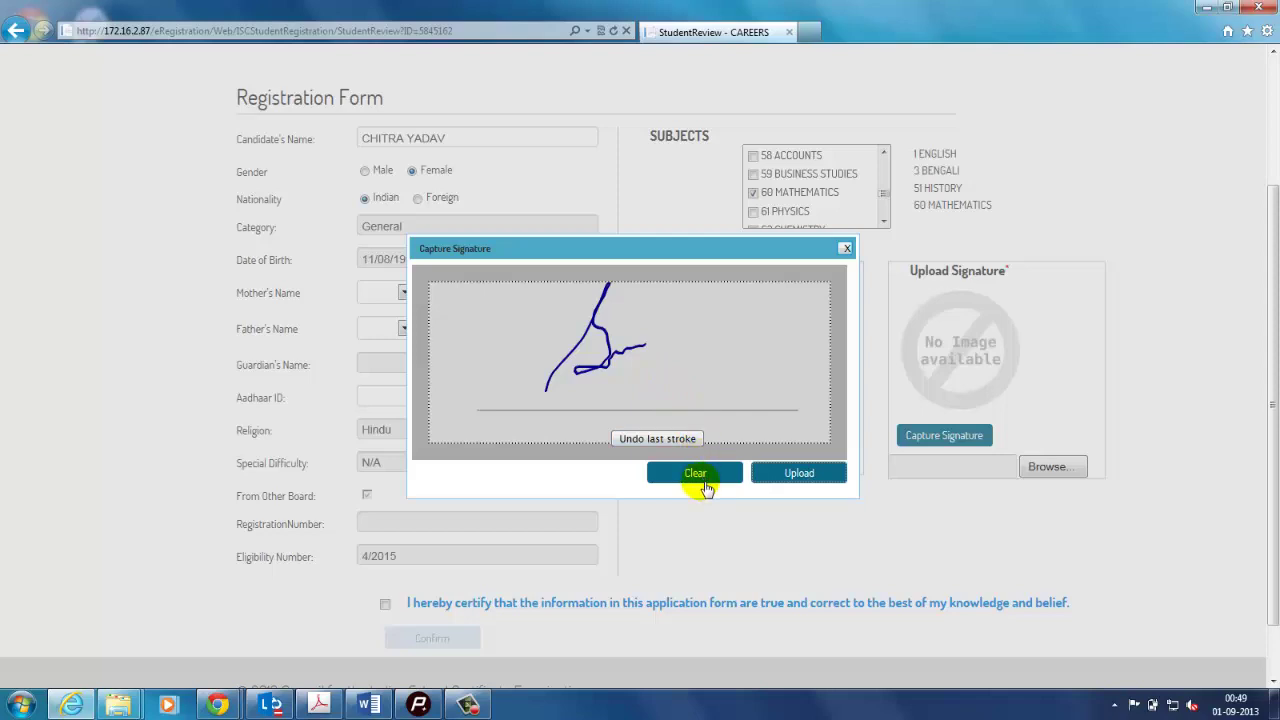
click(705, 485)
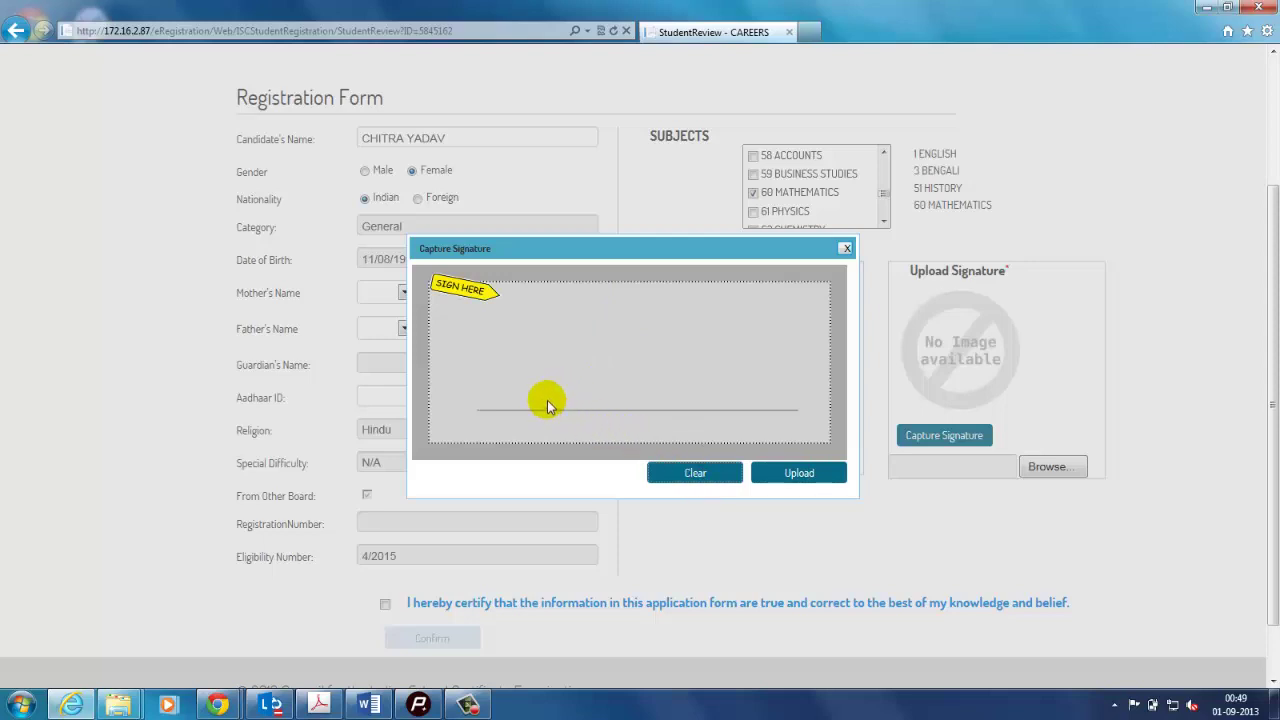
mouse_move(547, 400)
mouse_down()
mouse_move(546, 385)
mouse_move(557, 400)
mouse_move(625, 336)
mouse_up()
drag(571, 380, 601, 364)
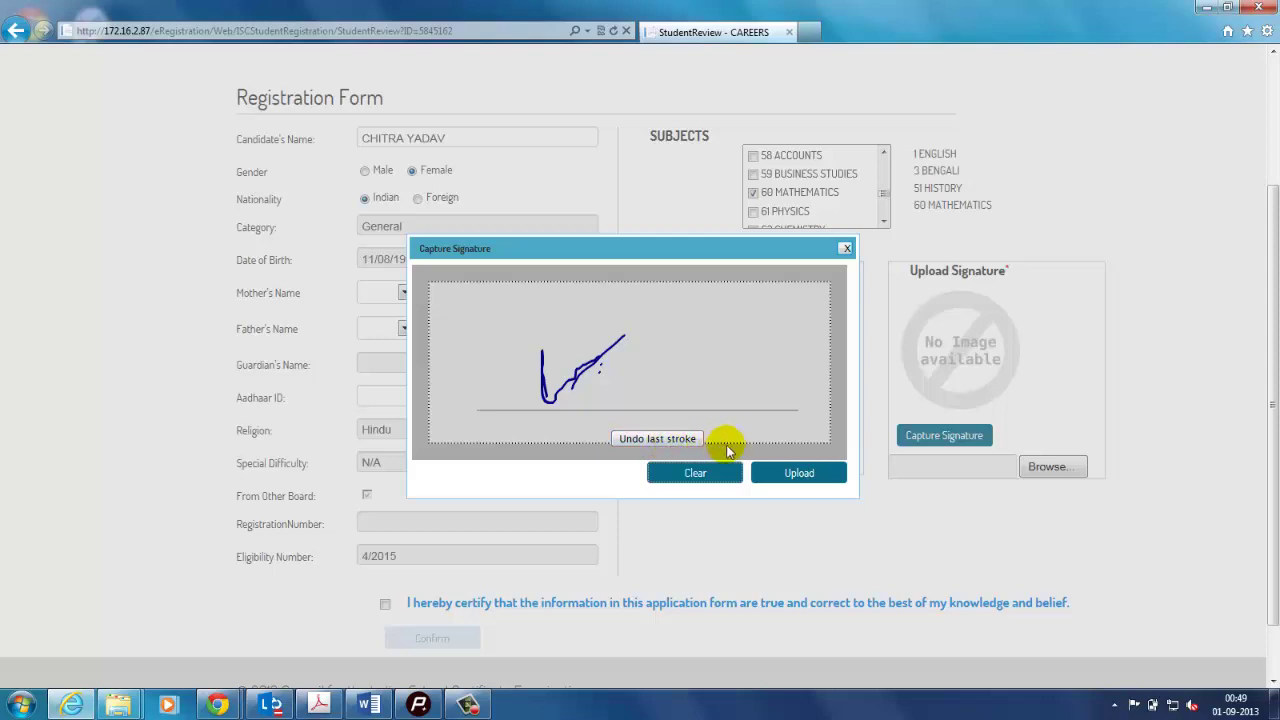
click(799, 484)
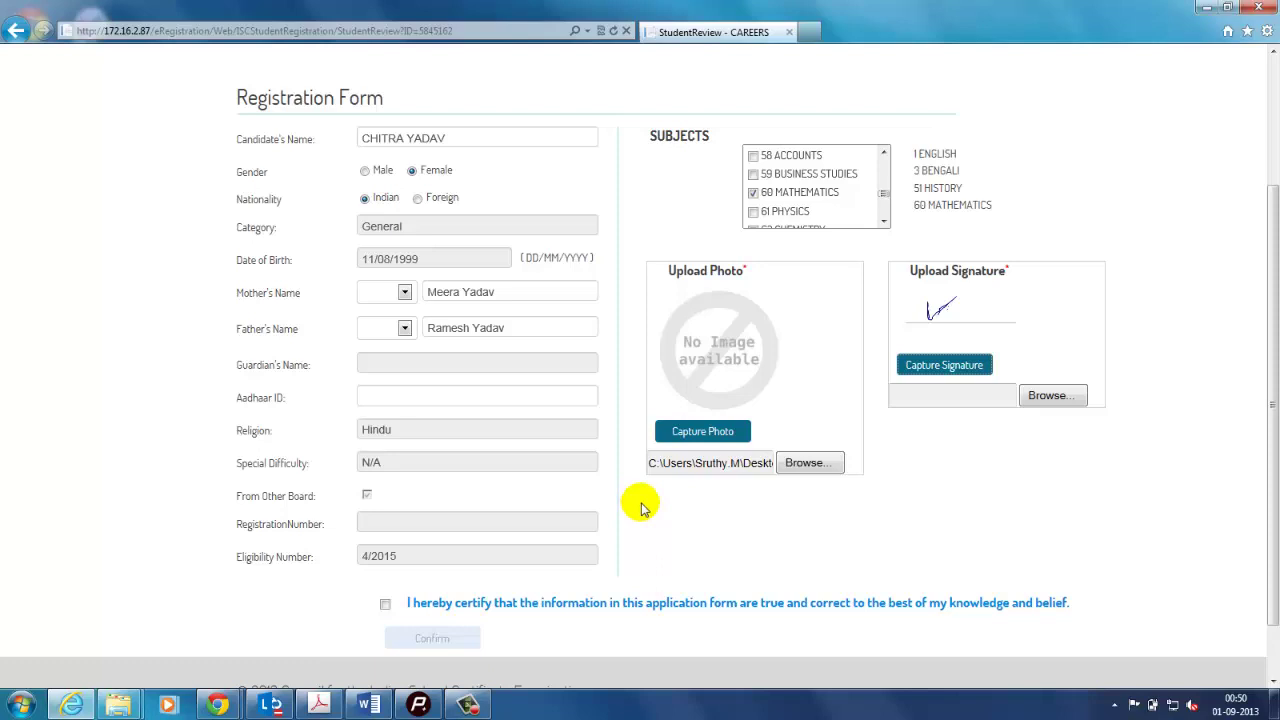
- Certify that the information in the application form is true and confirm the candidate's registration
click(385, 605)
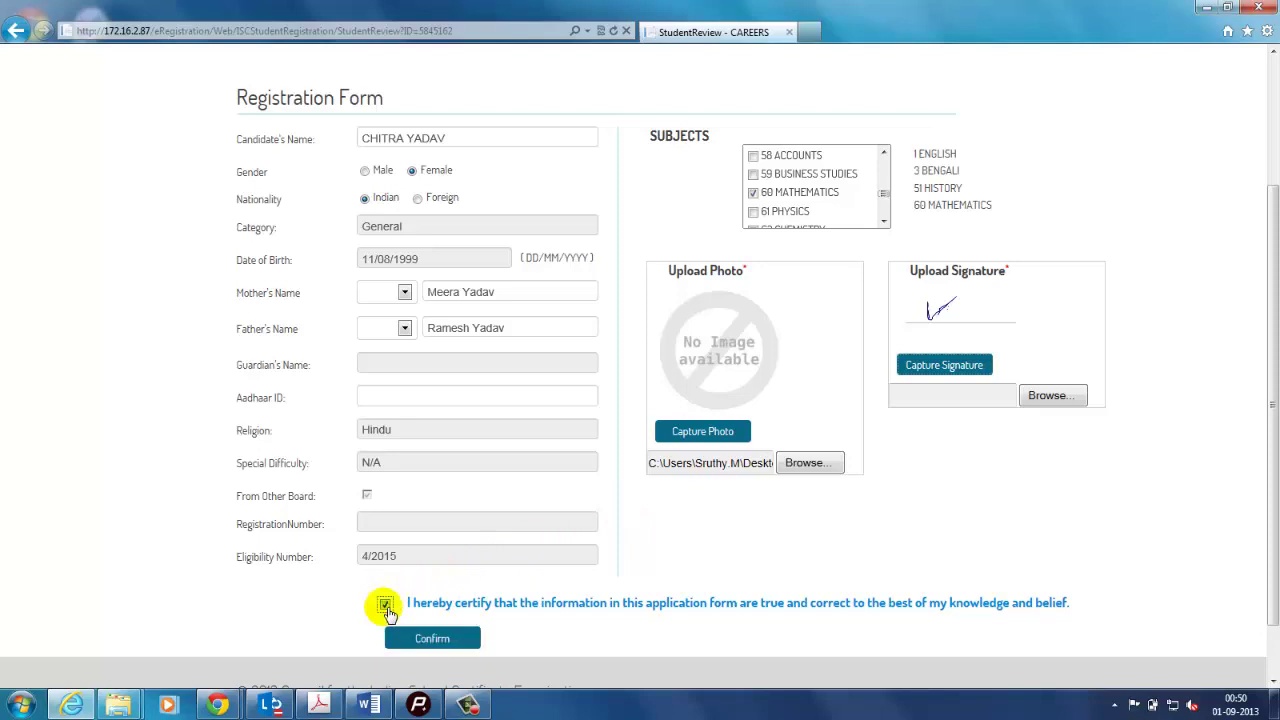
click(450, 642)
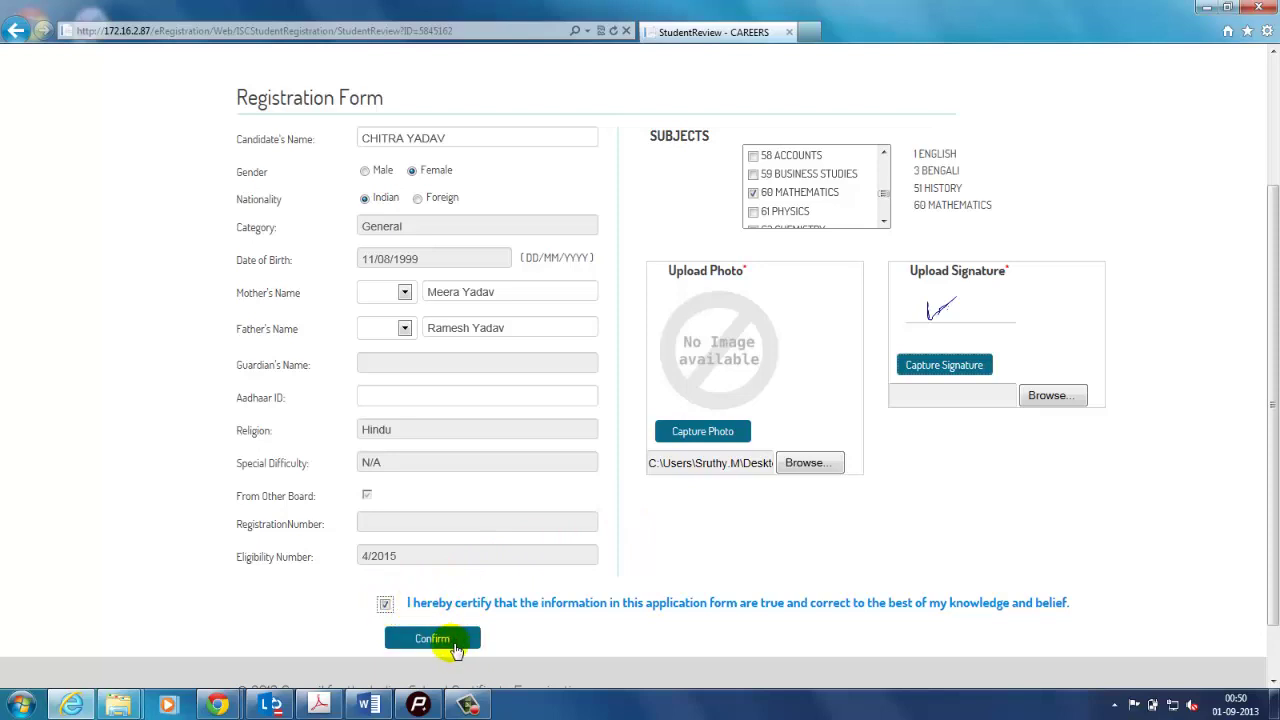
click(455, 648)
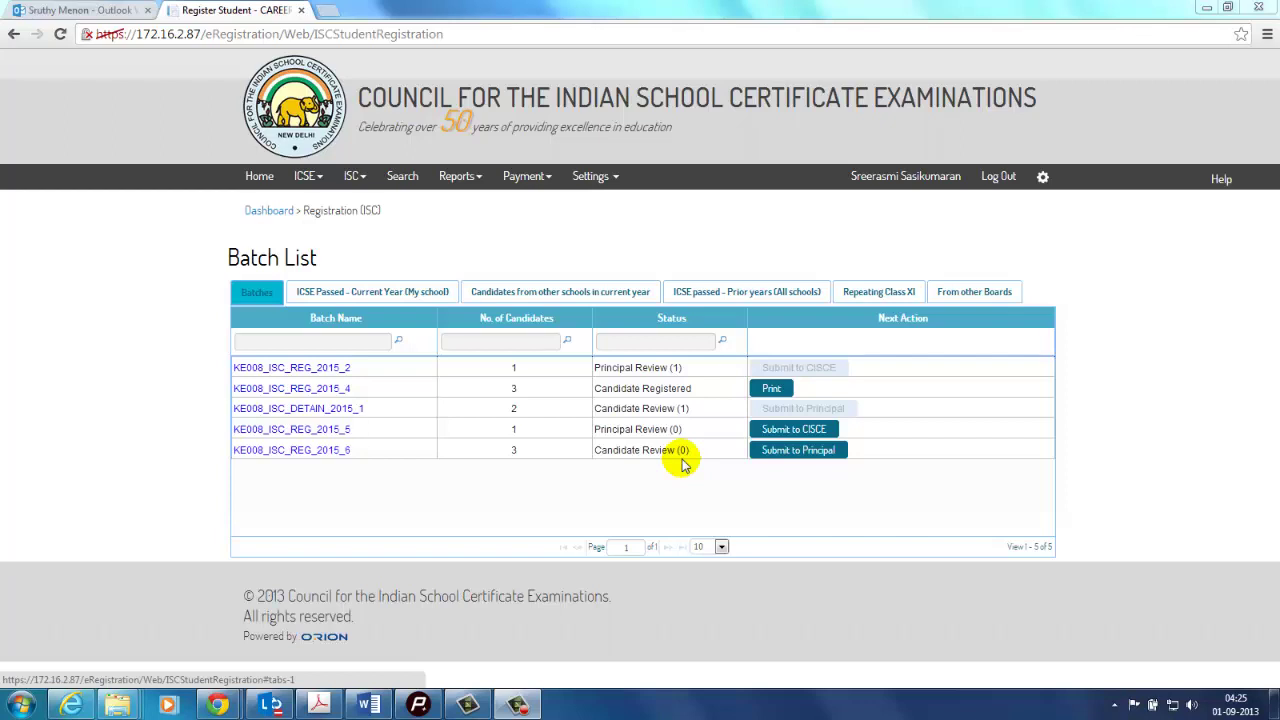
- Submit batch KE008_ISC_REG_2015_6 to the principal and return from the KE008_ISC_REG_2015_4 candidates to the batch list
click(808, 462)
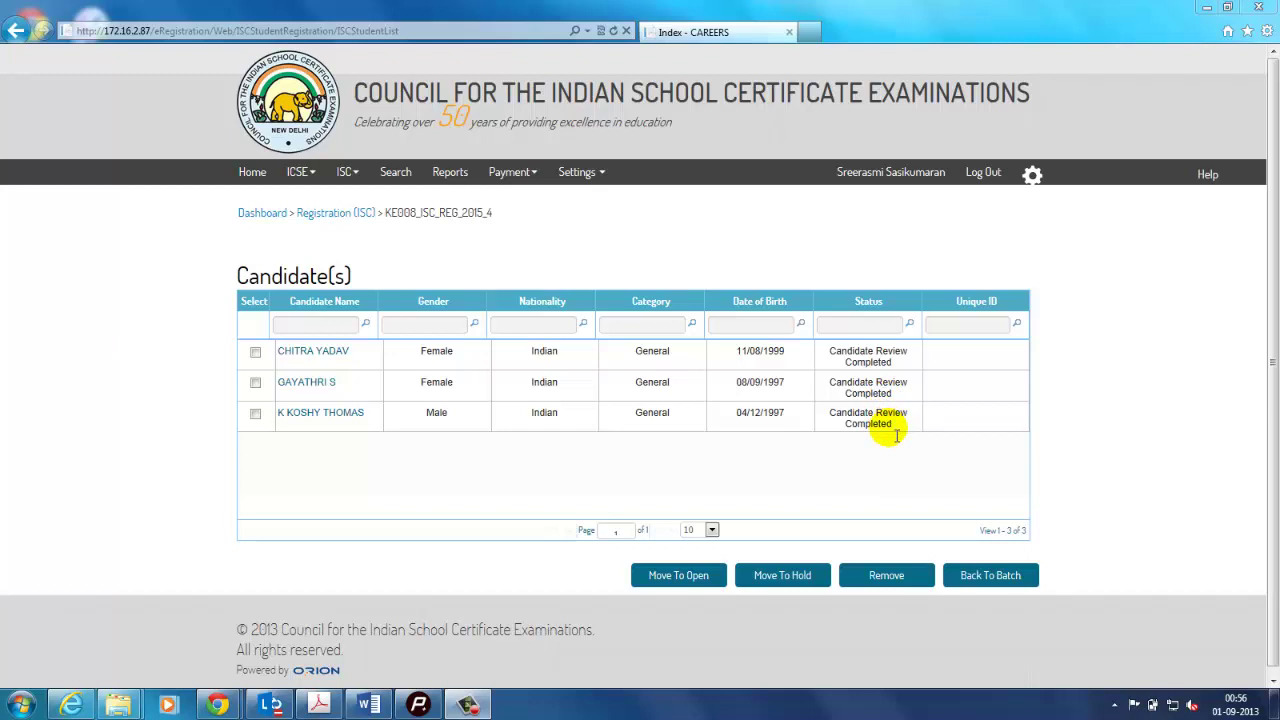
click(993, 586)
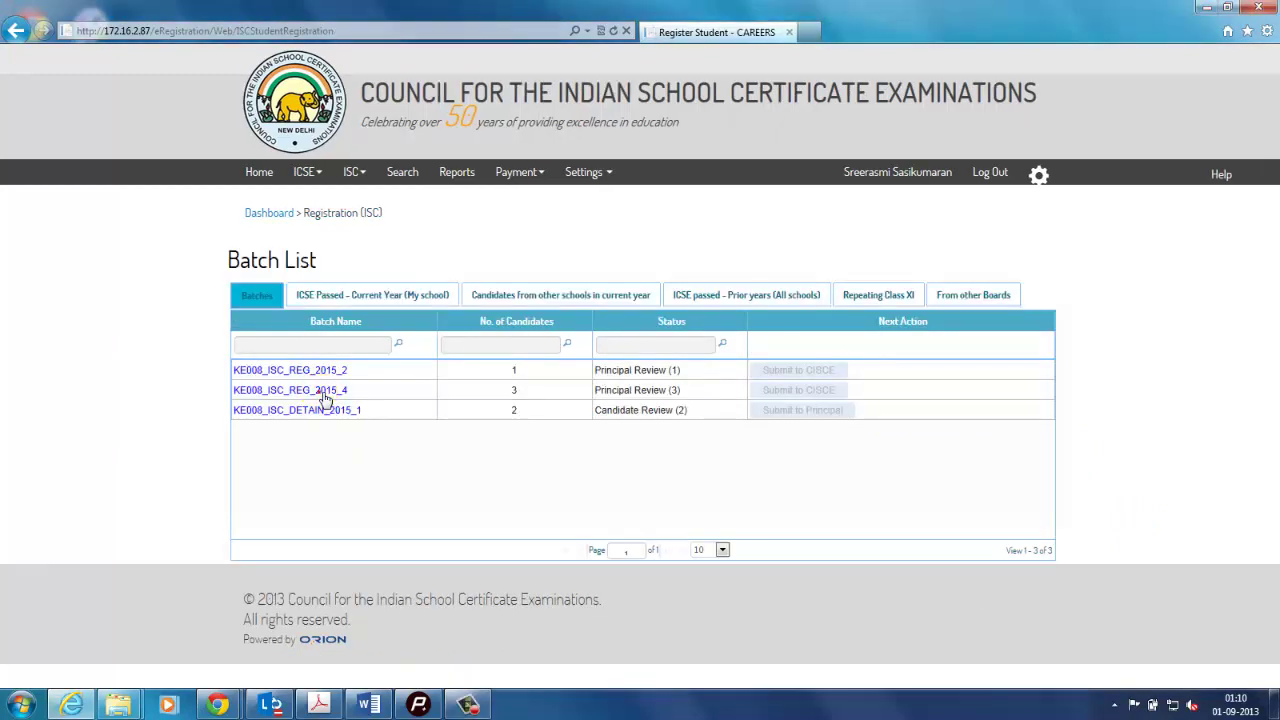
- Open the first candidate's form in batch KE008_ISC_REG_2015_4 for principal review and check its details, subjects, signature and photo
click(323, 392)
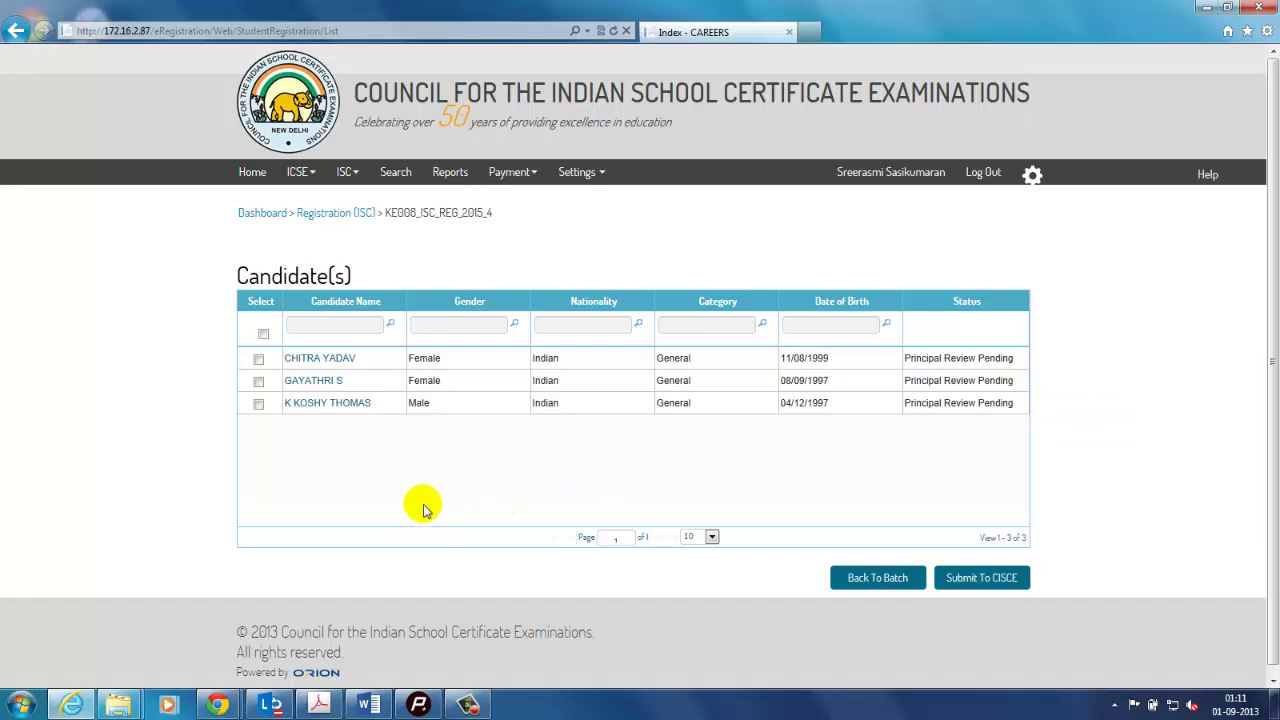
click(341, 362)
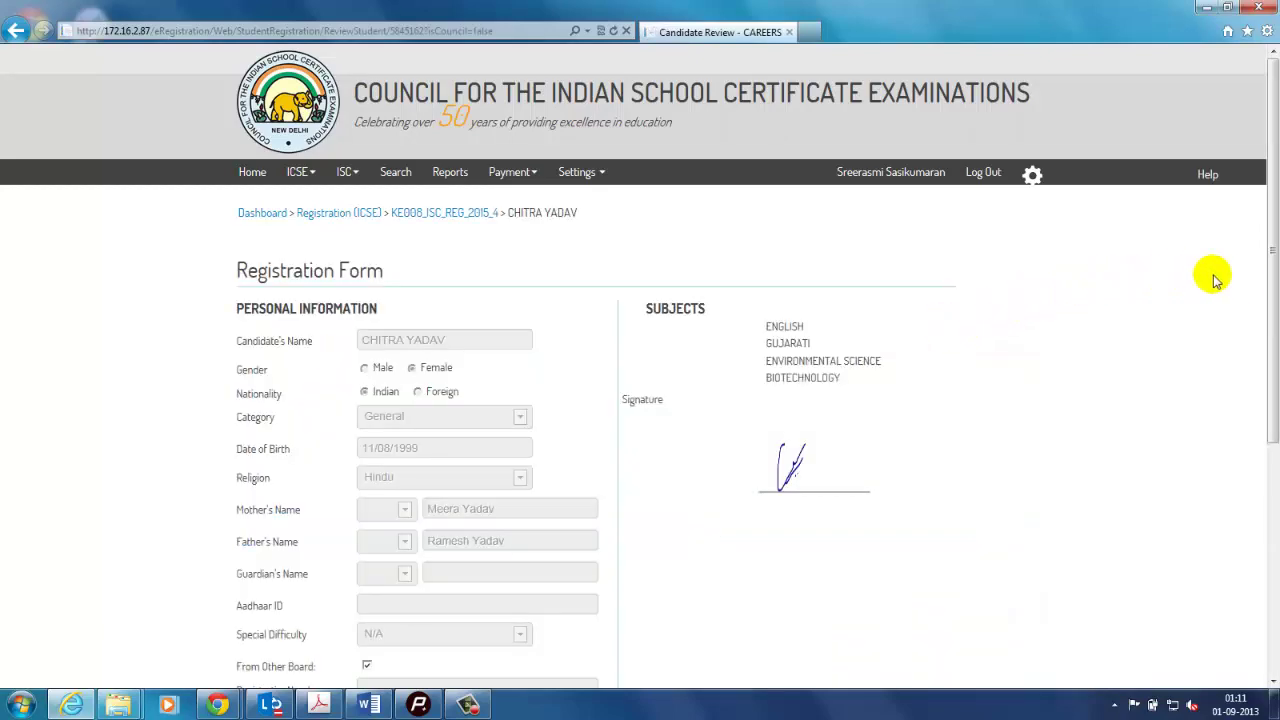
drag(1273, 288, 1273, 380)
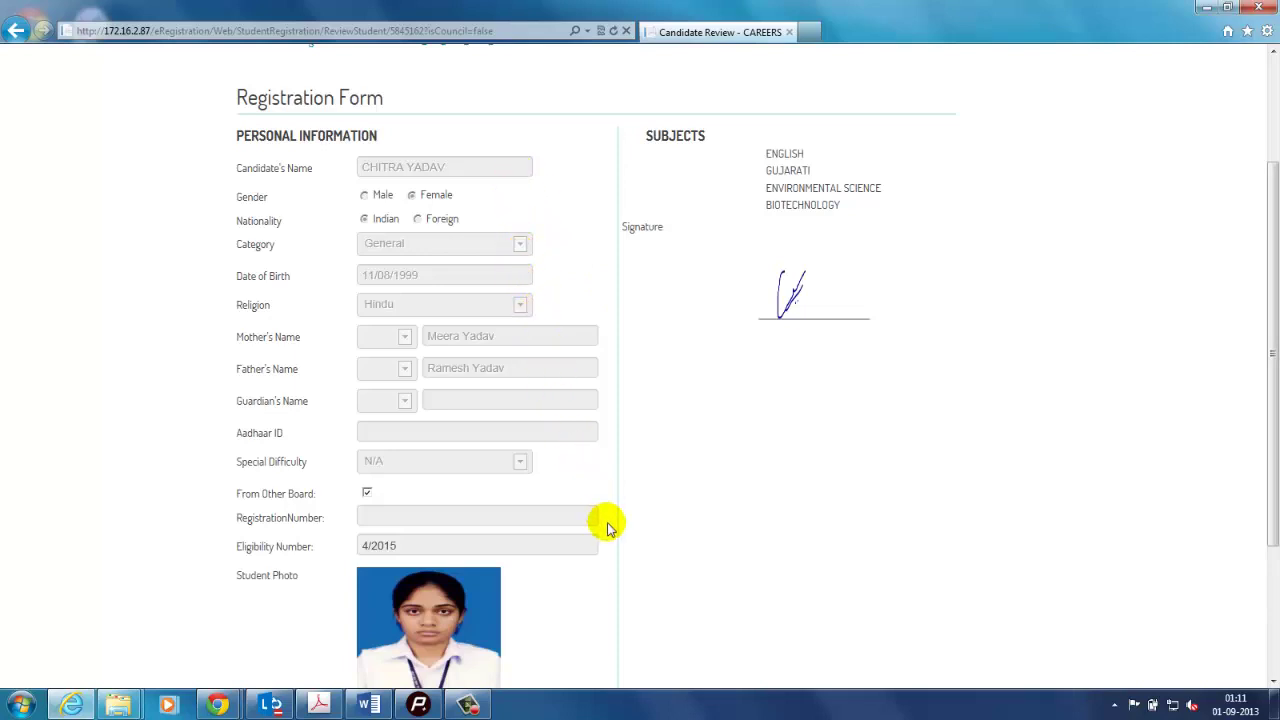
scroll(1272, 368, down, 3)
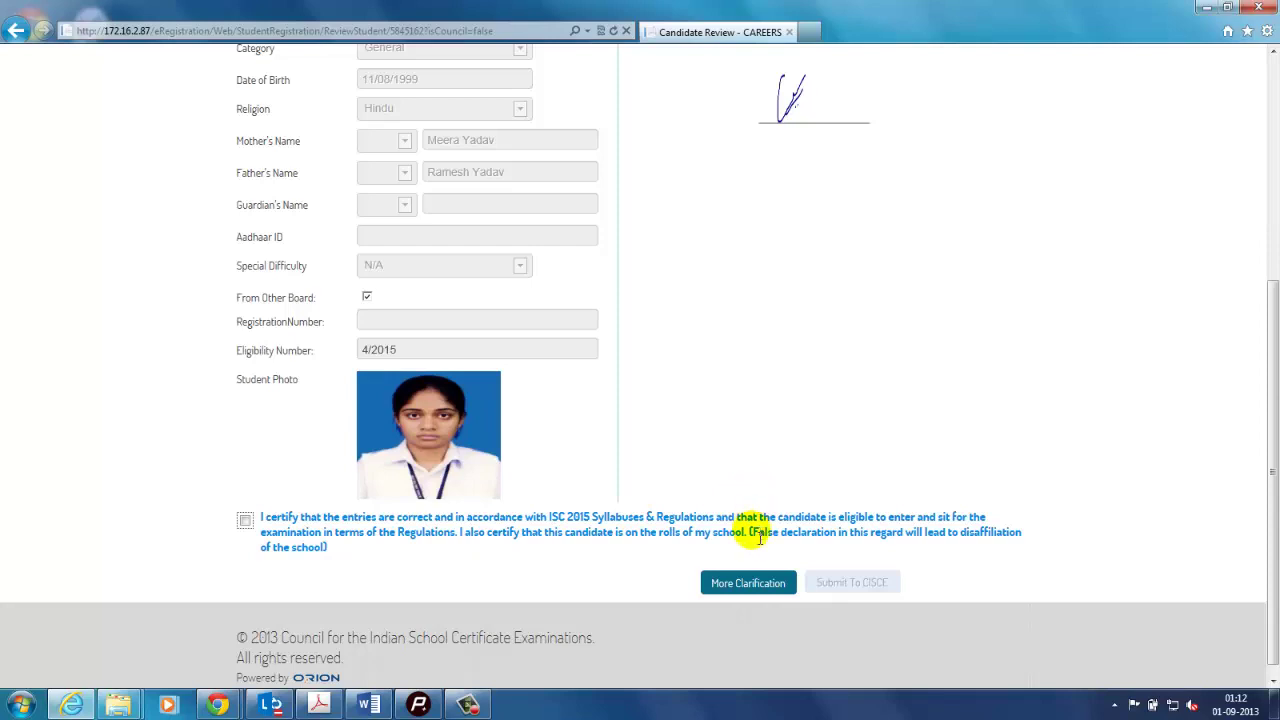
- View the More Clarification dialog without sending anything, and certify the first candidate's entries and submit the form to CISCE
click(758, 598)
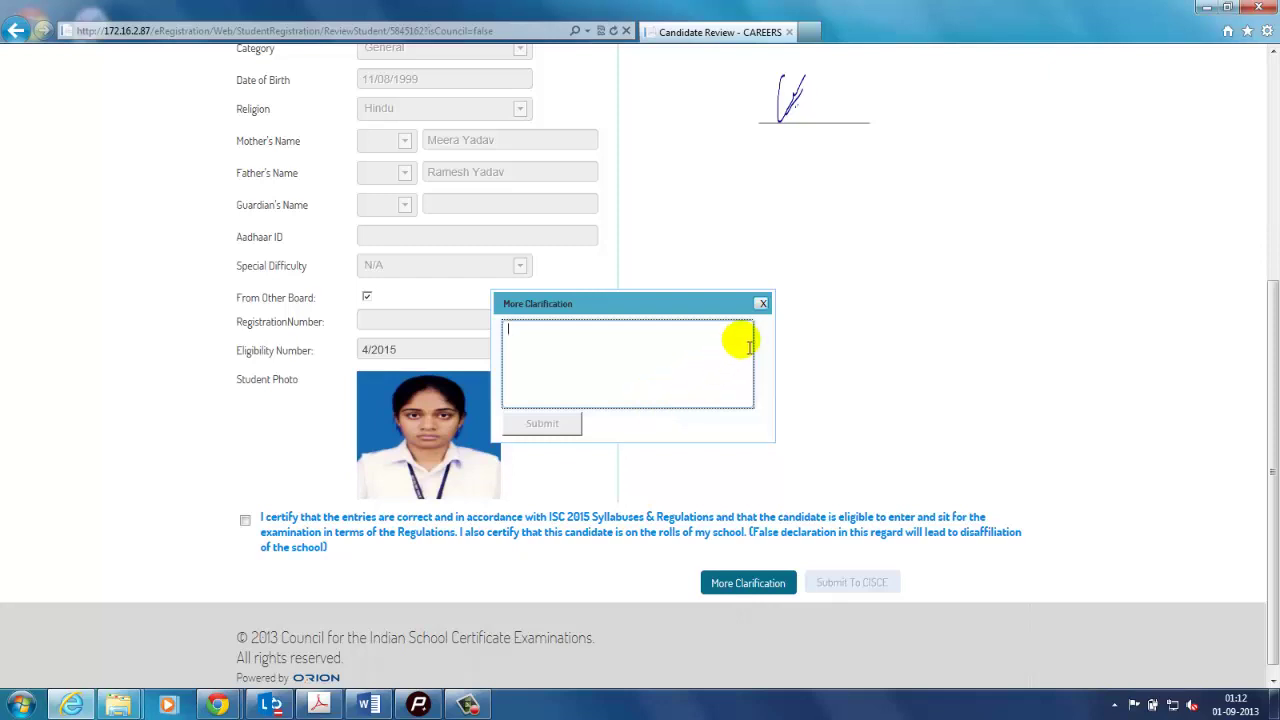
click(762, 305)
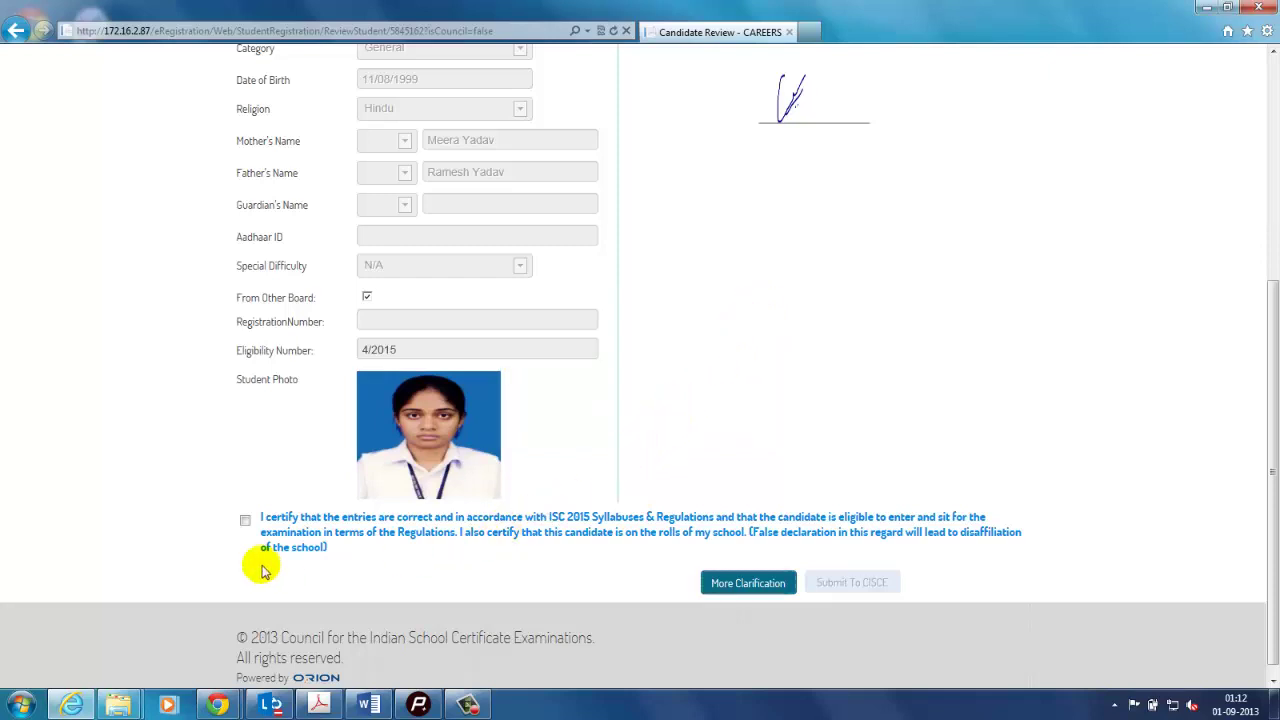
click(245, 521)
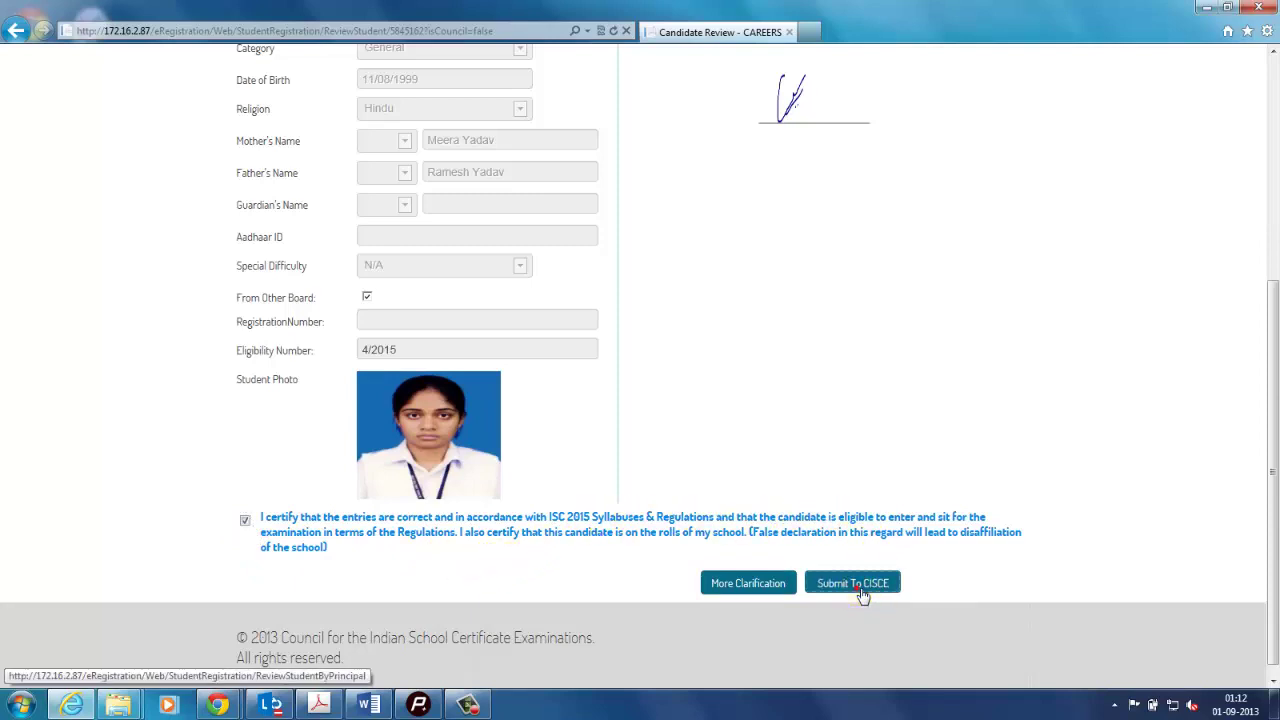
click(863, 593)
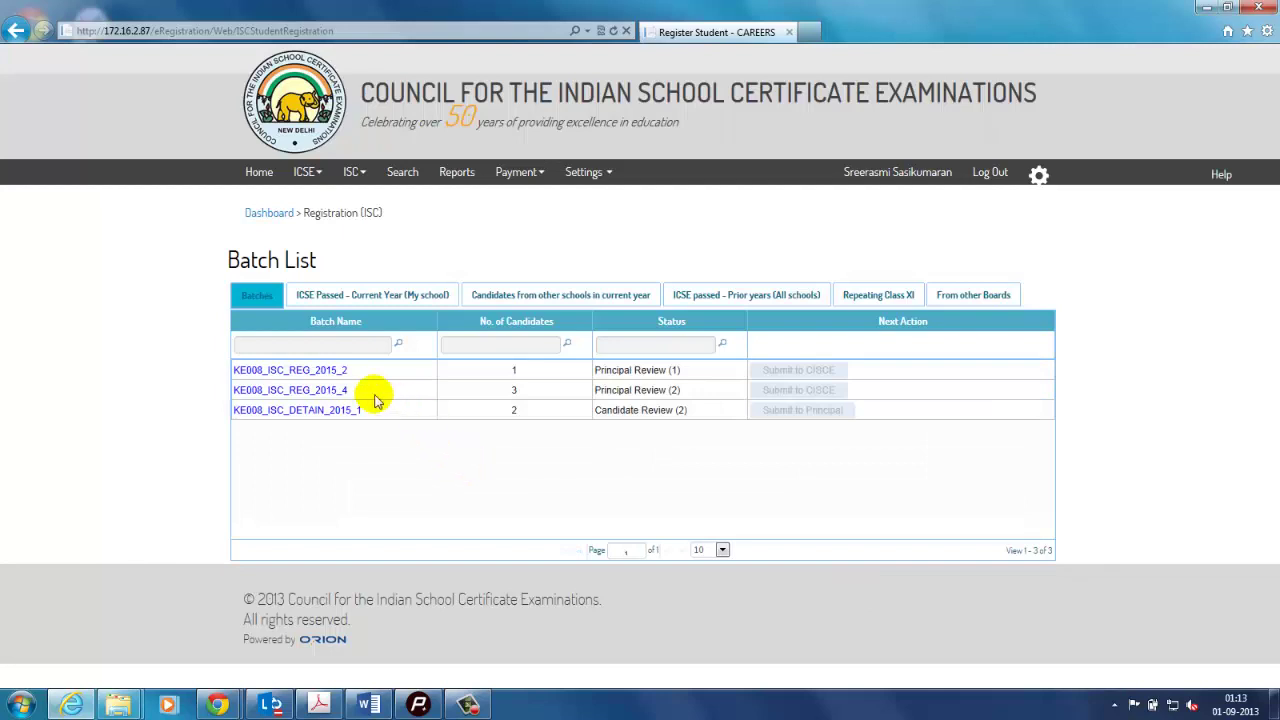
- Open the second candidate's form in batch KE008_ISC_REG_2015_4, certify the entries and submit it to CISCE
click(333, 391)
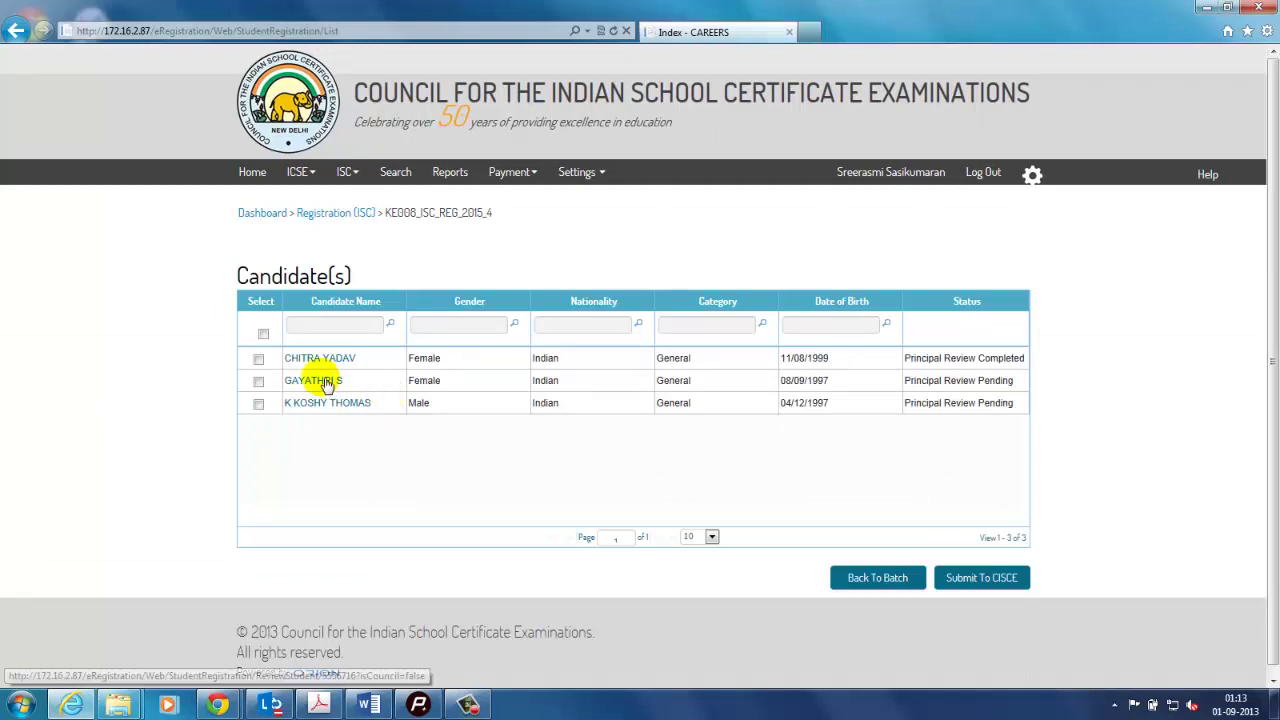
click(325, 385)
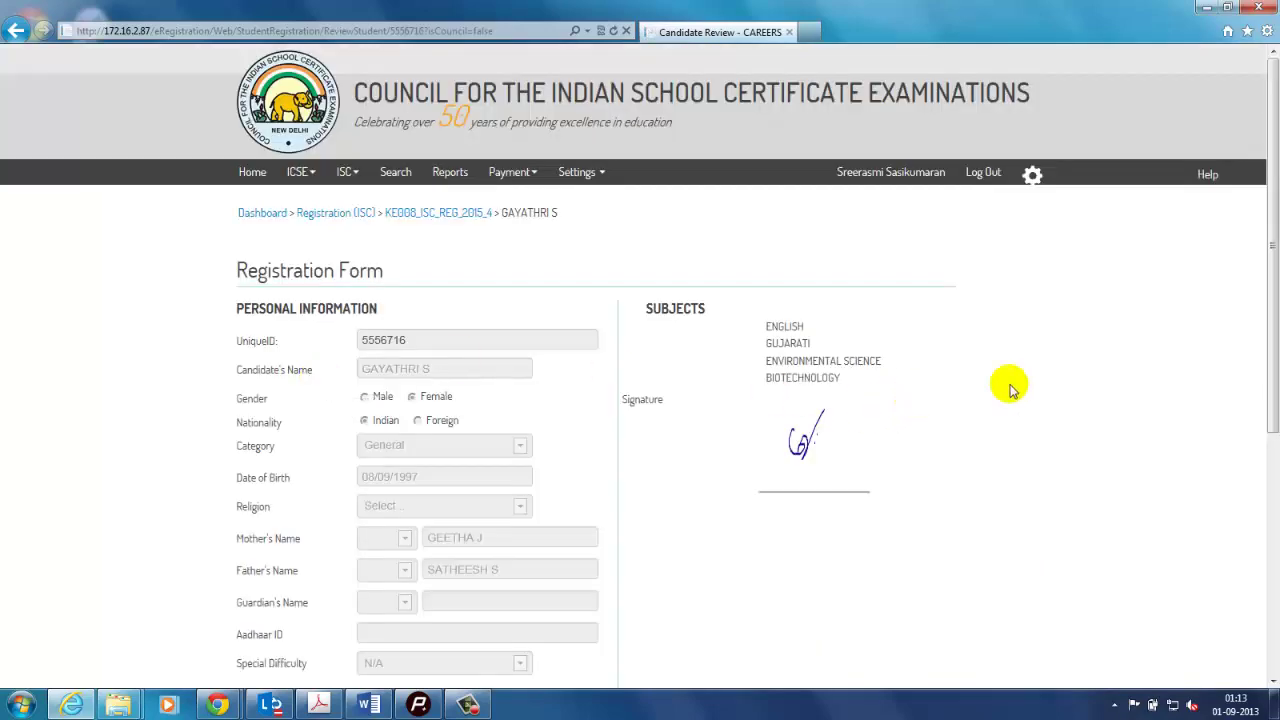
drag(1268, 343, 1268, 552)
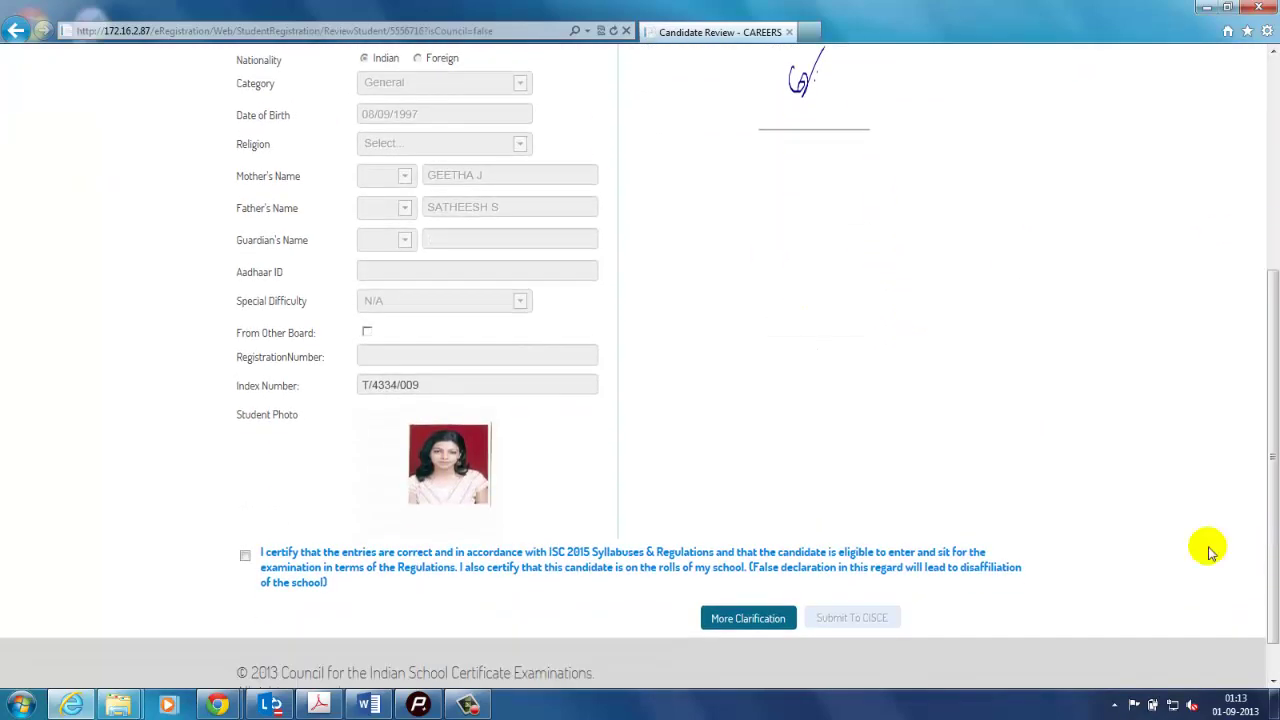
click(245, 556)
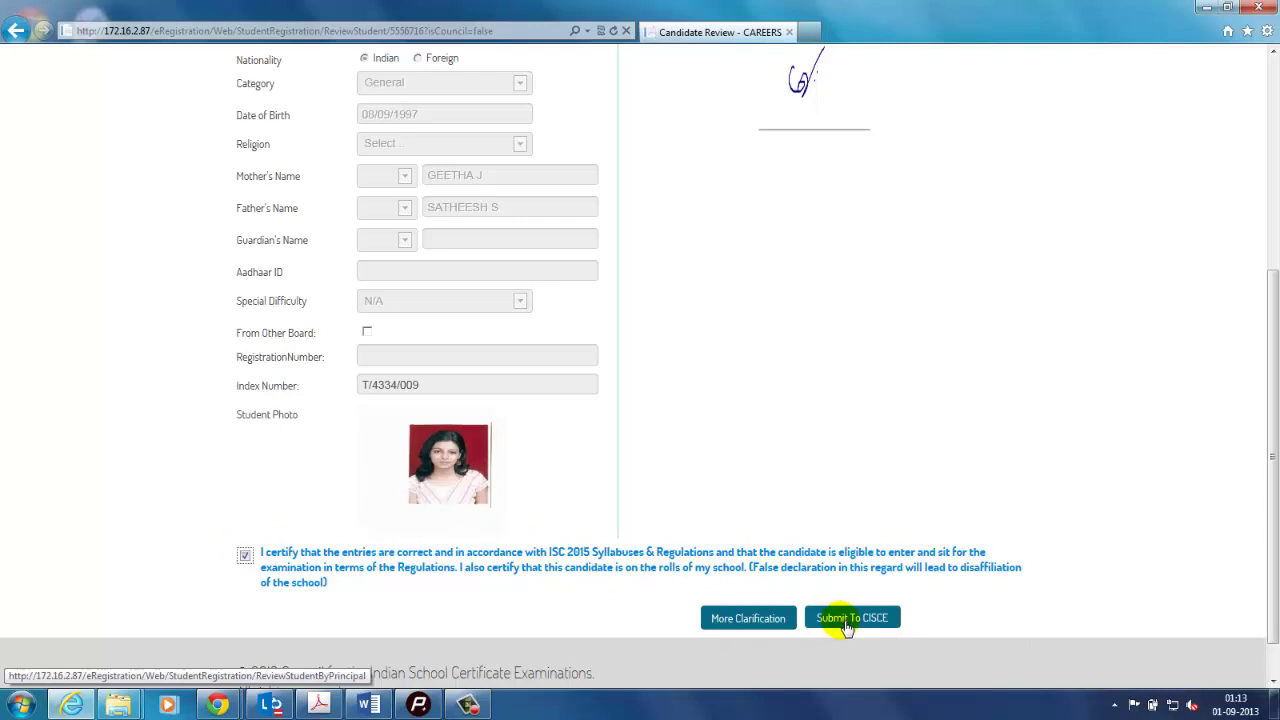
click(845, 622)
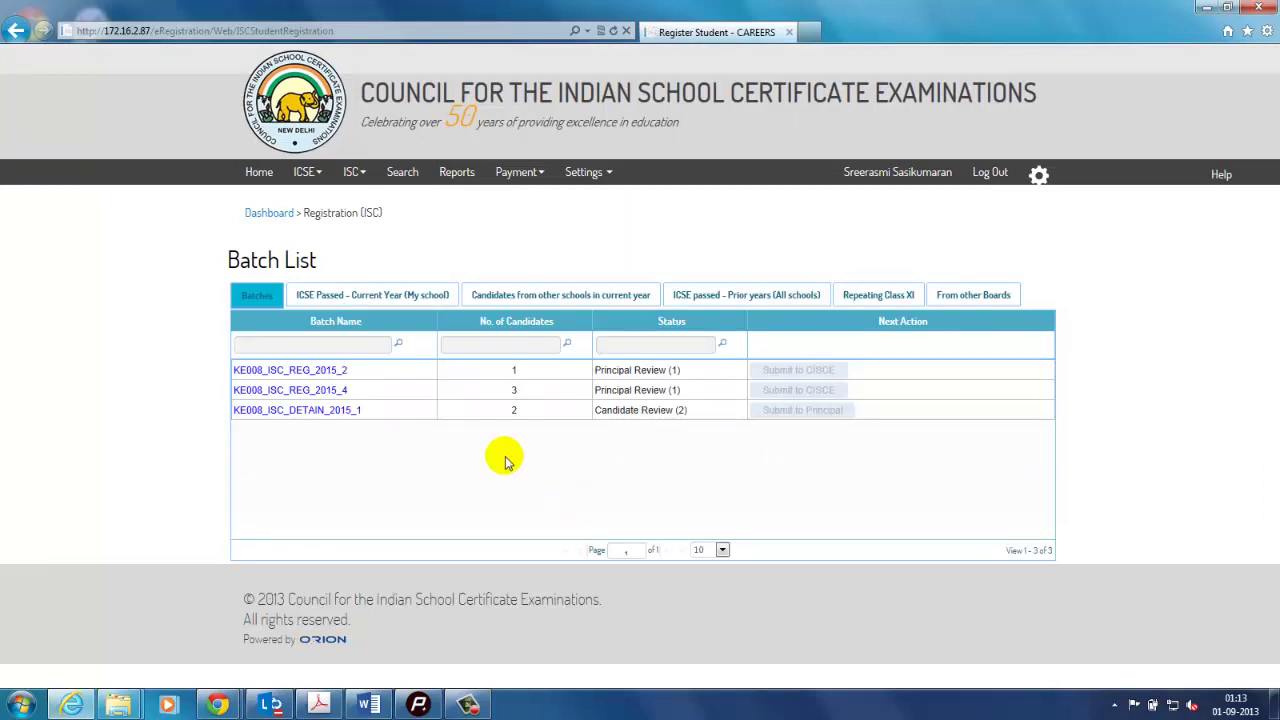
- Certify and submit the third candidate's form in batch KE008_ISC_REG_2015_4, and submit the whole batch to CISCE
click(340, 394)
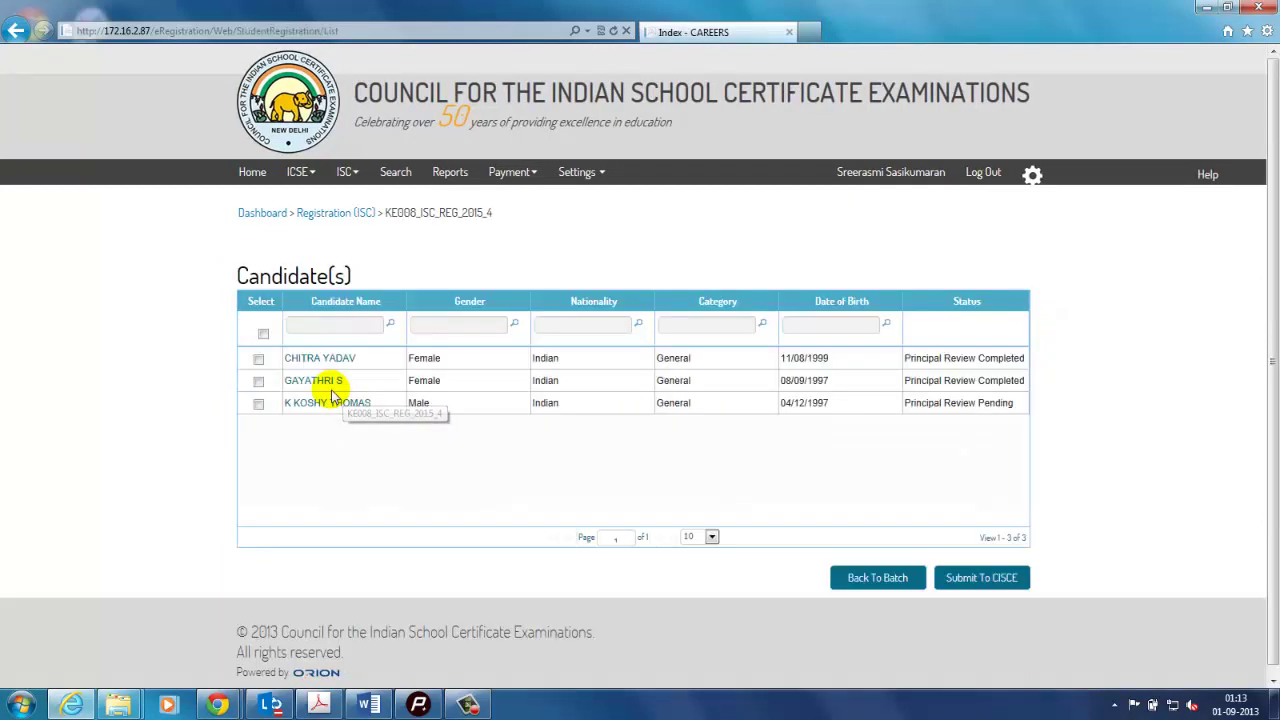
click(337, 403)
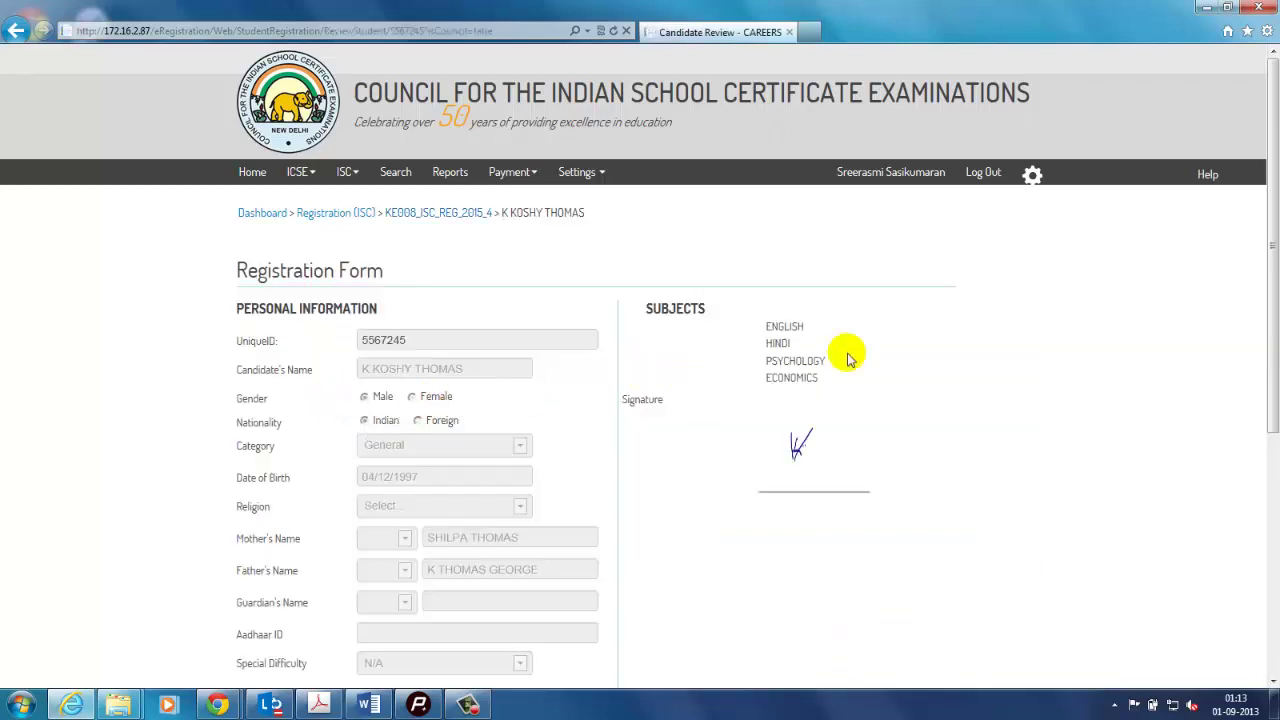
drag(1272, 300, 1268, 501)
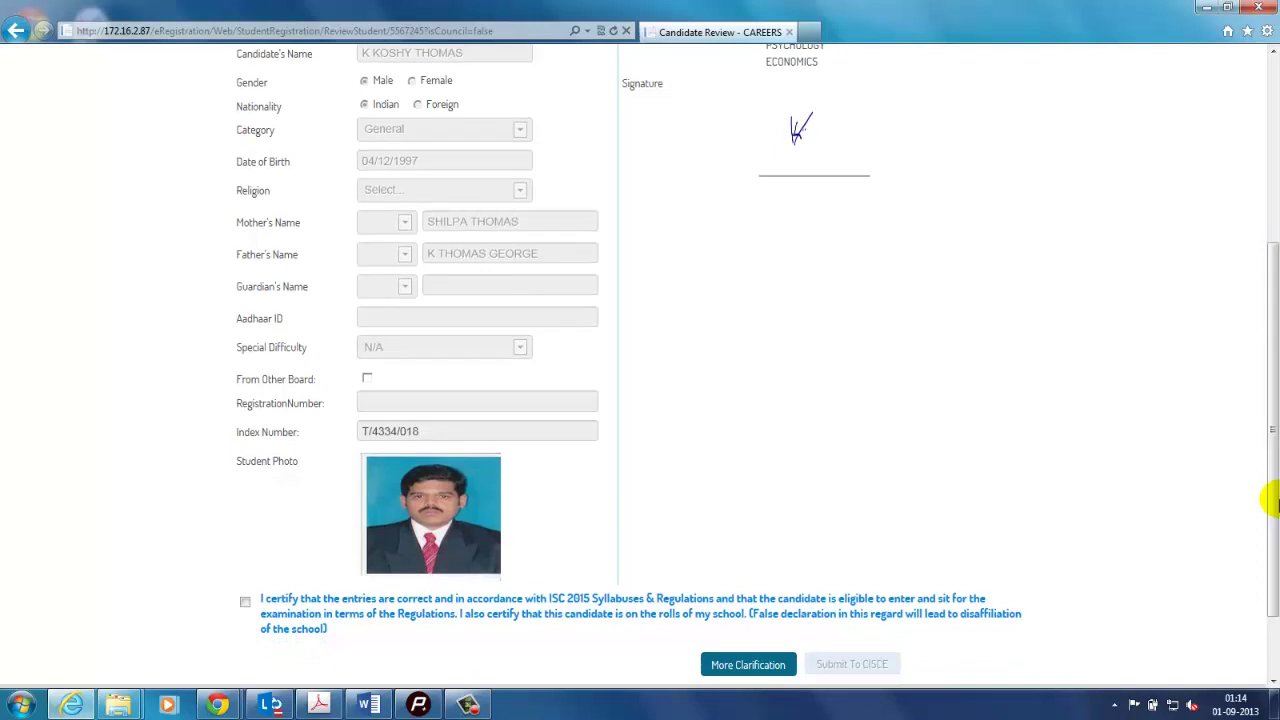
click(248, 603)
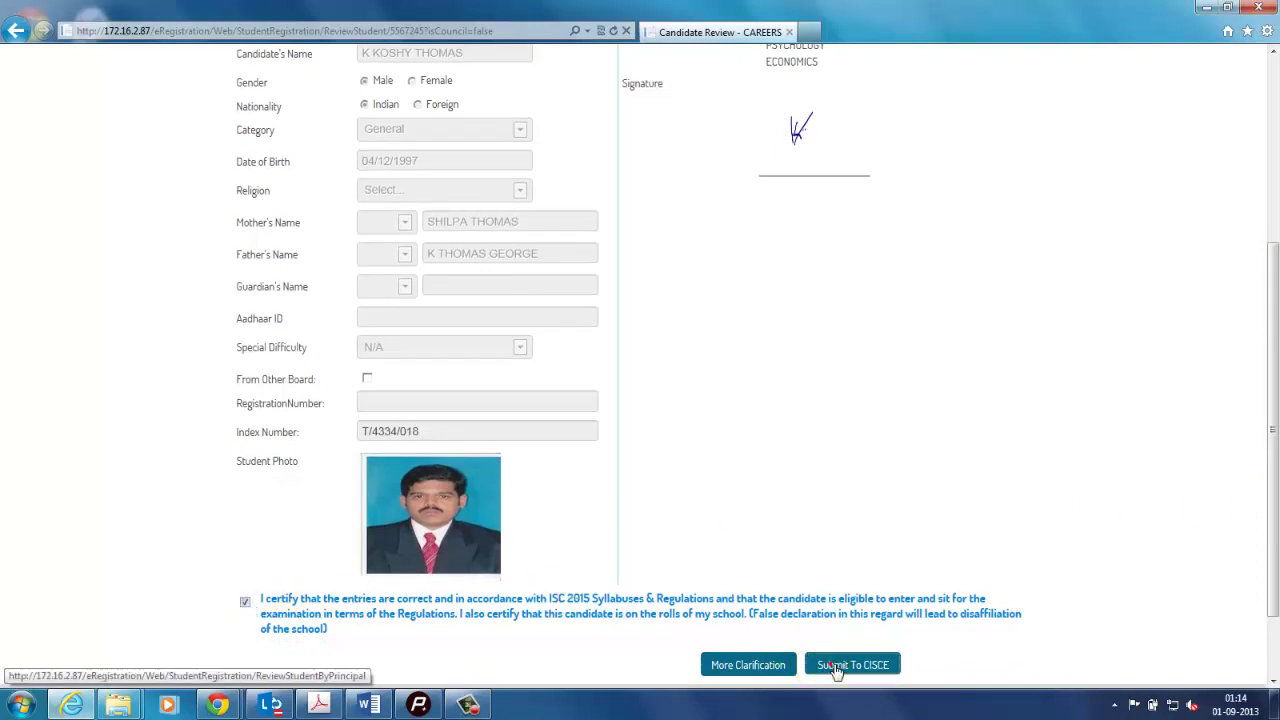
click(836, 666)
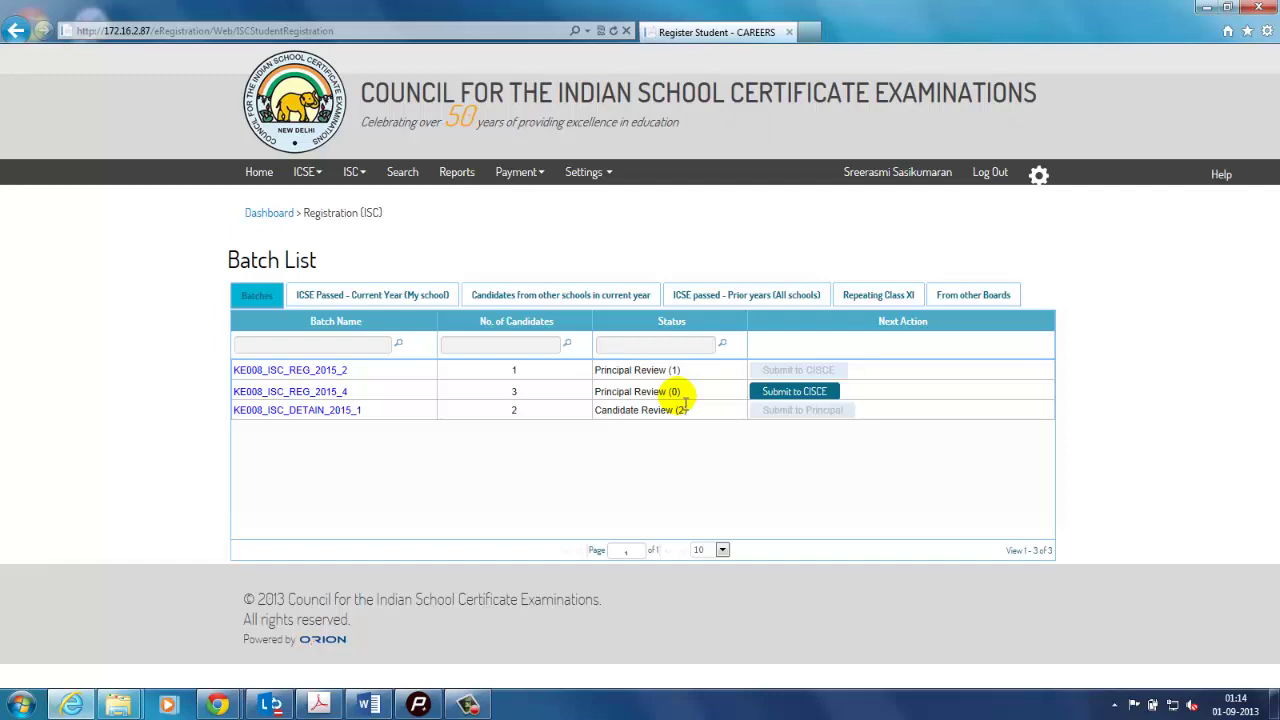
click(815, 401)
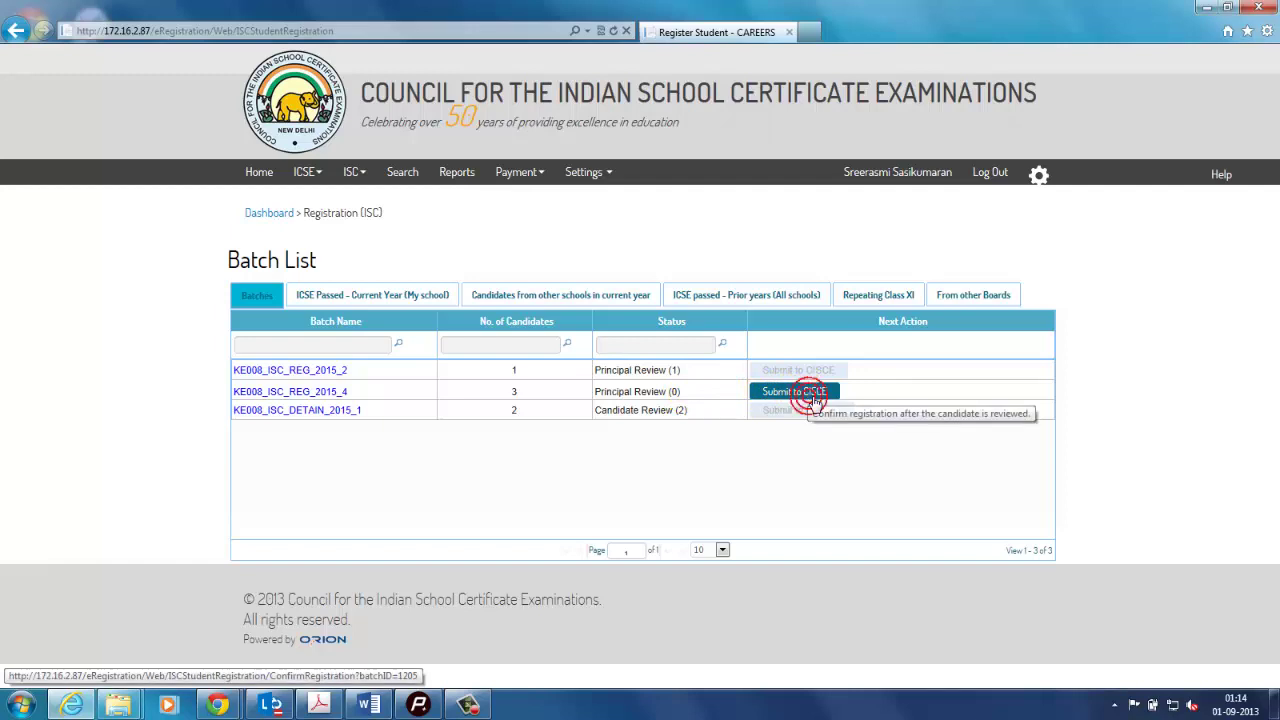